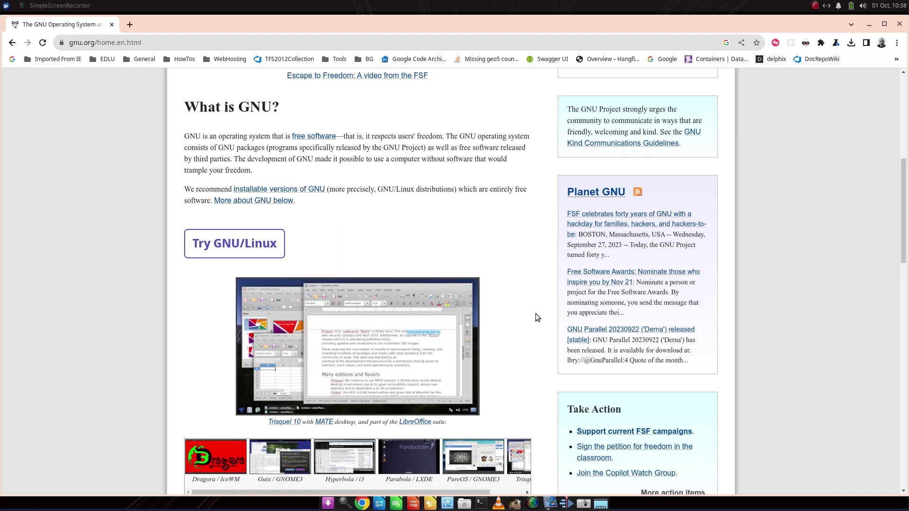
Step: Close the Chrome window showing the GNU home page to reveal the desktop
key(ctrl+alt+d)
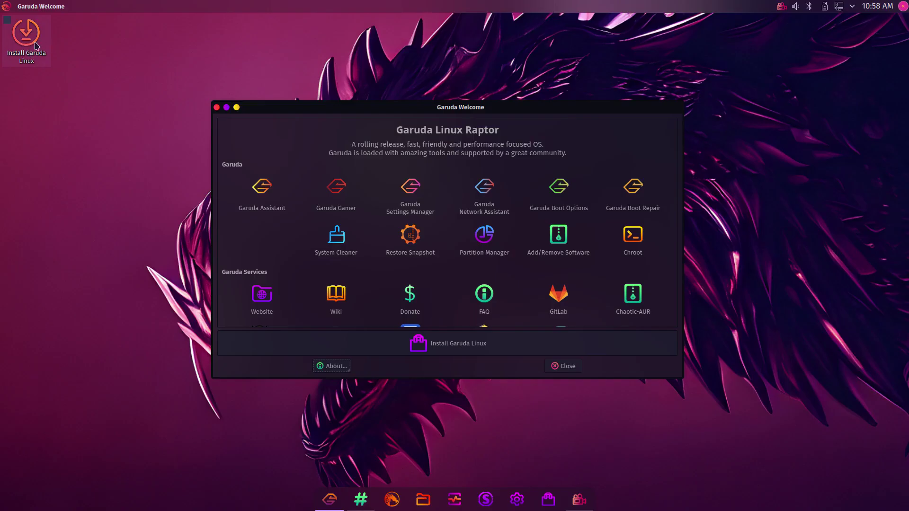
Step: Start the Garuda installer in British English, accepting Europe/London and the English (UK) keyboard
double_click(28, 44)
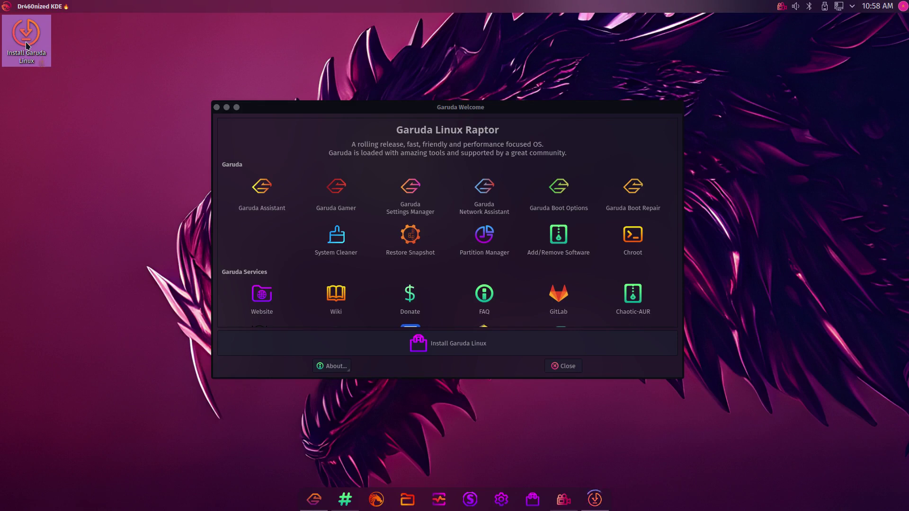
click(670, 366)
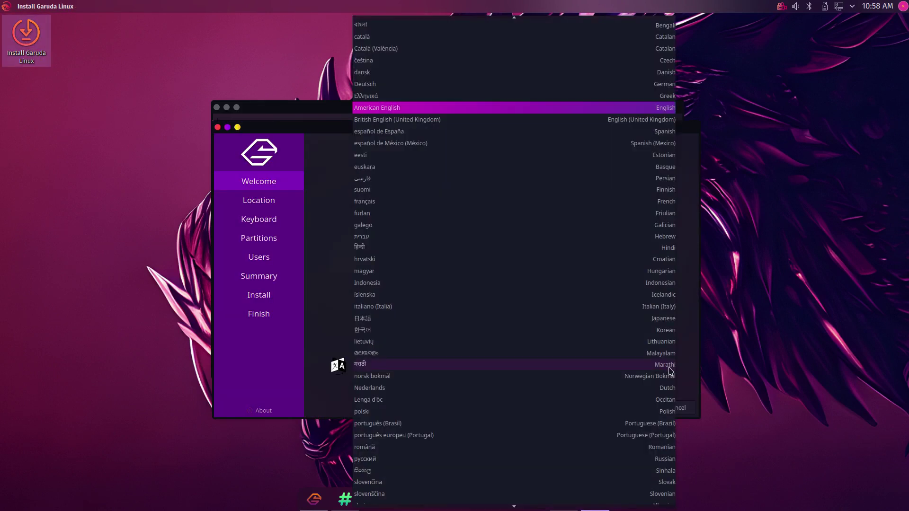
click(452, 120)
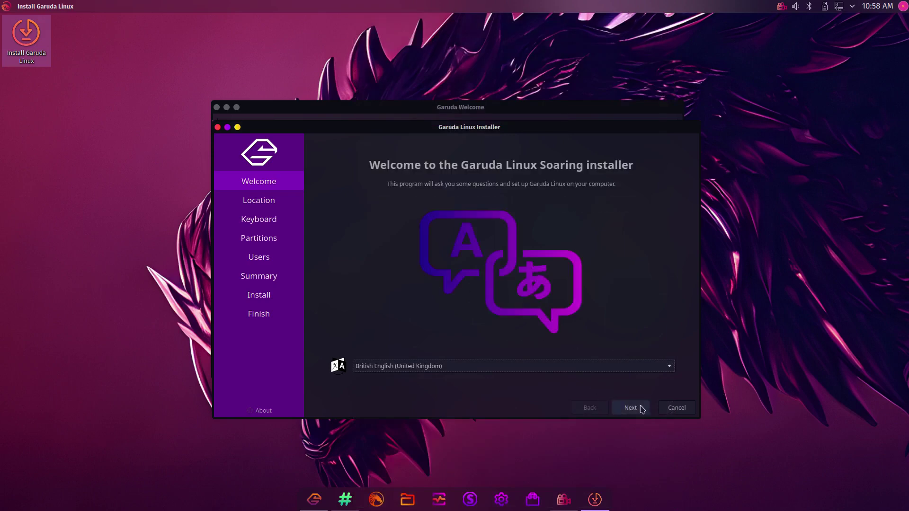
click(641, 409)
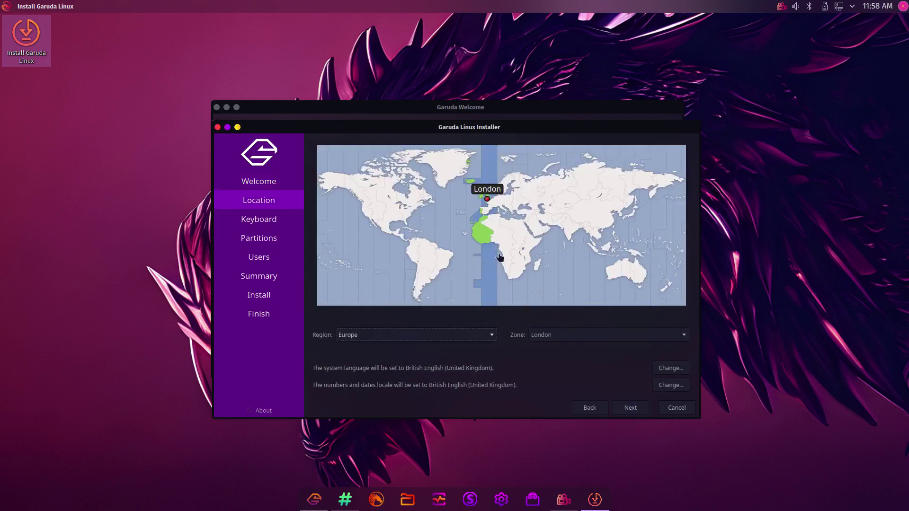
click(631, 409)
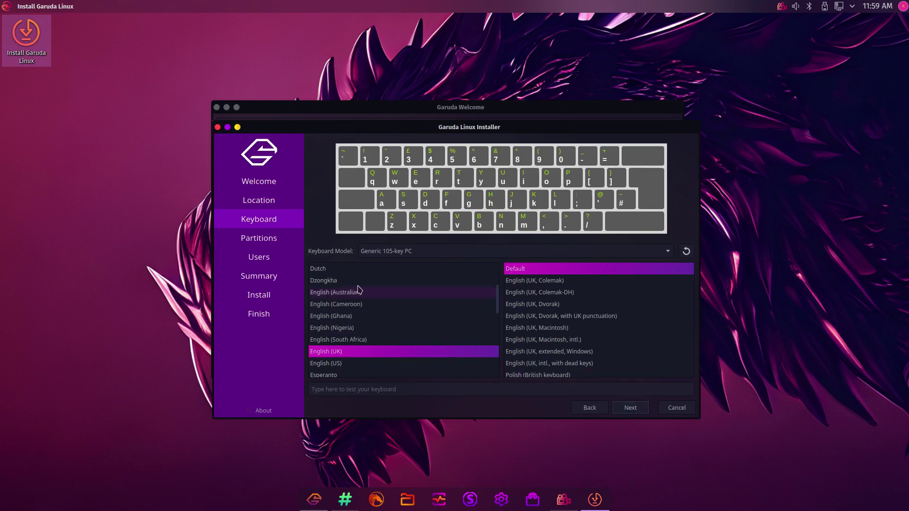
Step: Choose to erase the whole disk for the Garuda installation
click(633, 410)
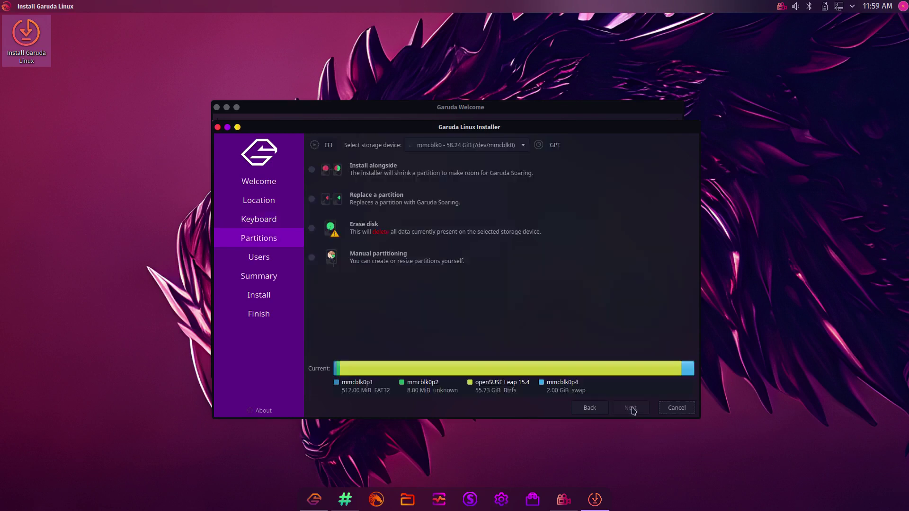
click(312, 229)
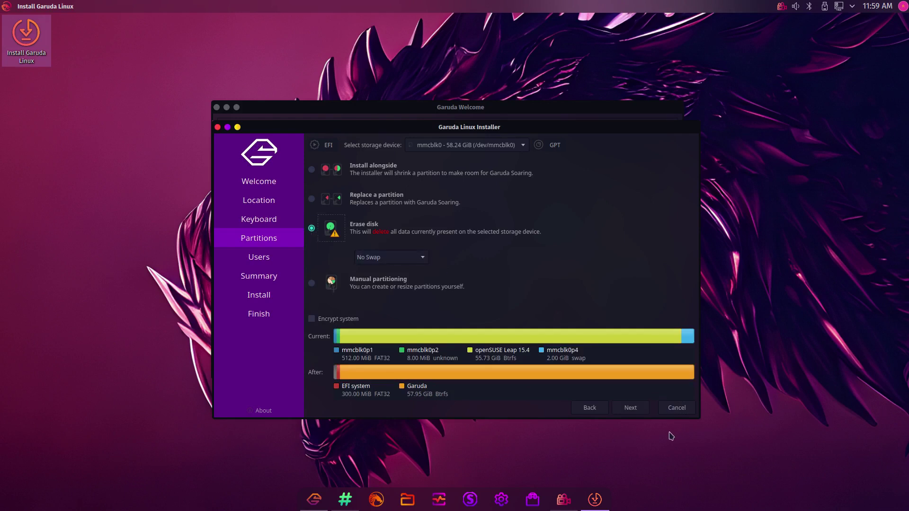
click(629, 408)
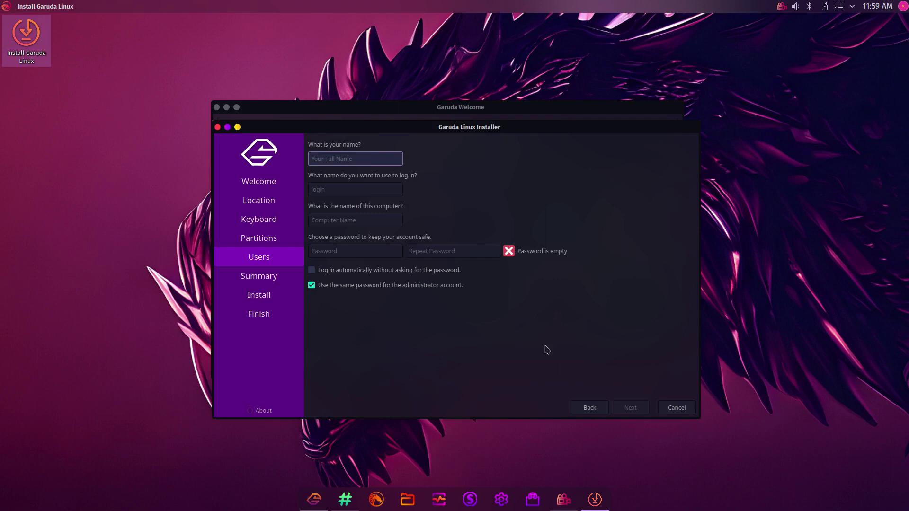
text(gary)
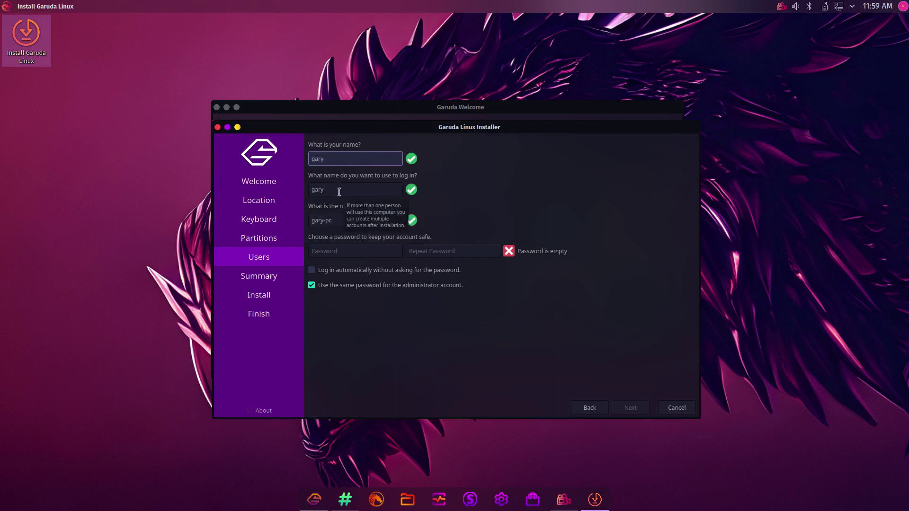
Step: Fill in the user account with a new computer name and repeated password
click(338, 220)
key(ctrl+a)
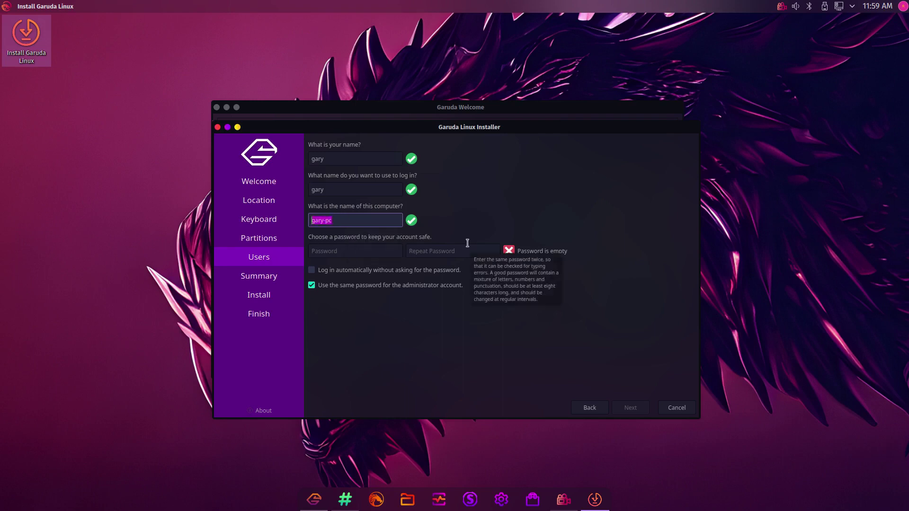
text(garudapc)
click(355, 251)
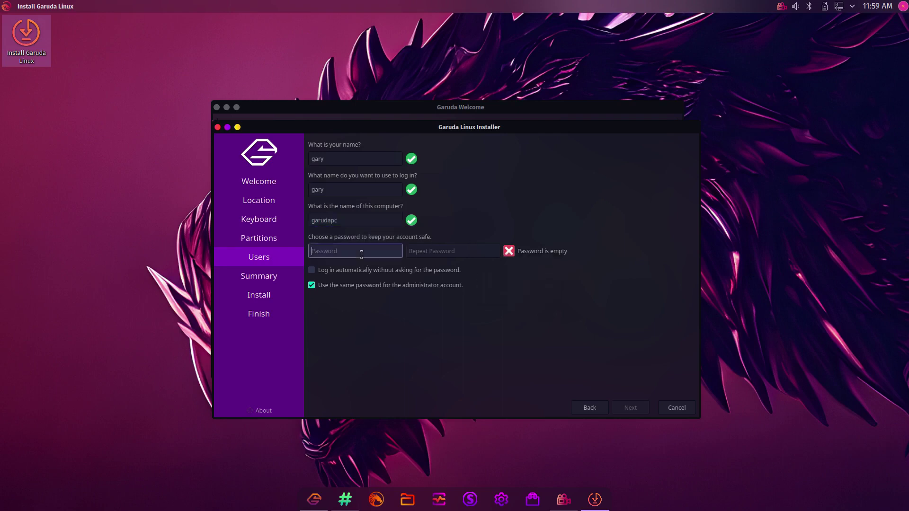
text(***********)
key(Tab)
text(**********)
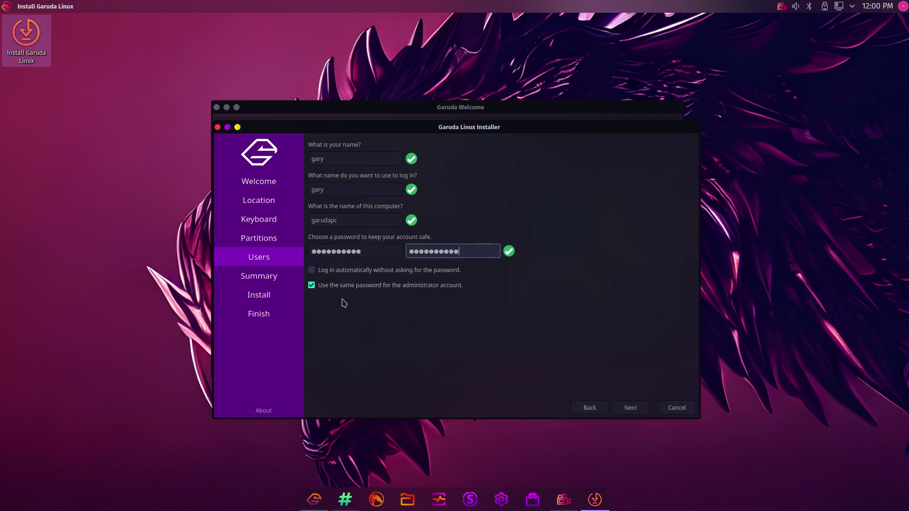
Step: Review the summary and confirm installing despite the irreversible disk changes
click(631, 408)
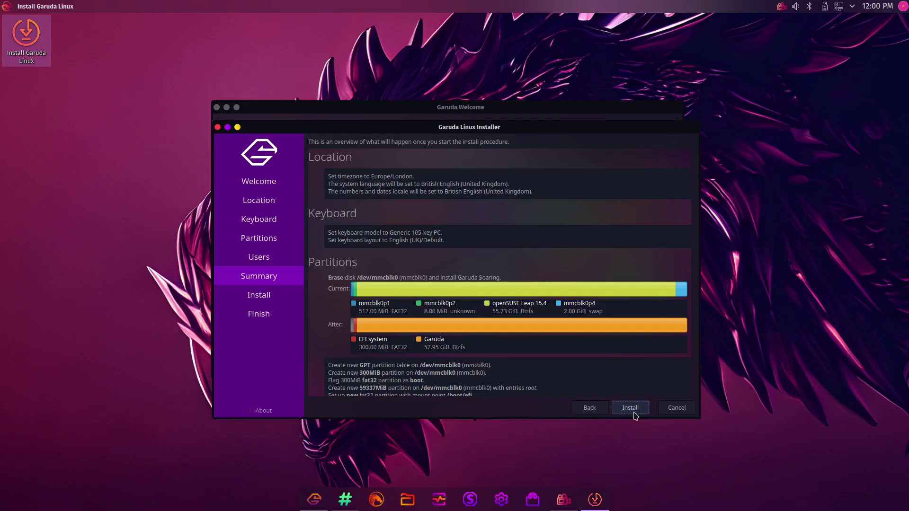
click(631, 408)
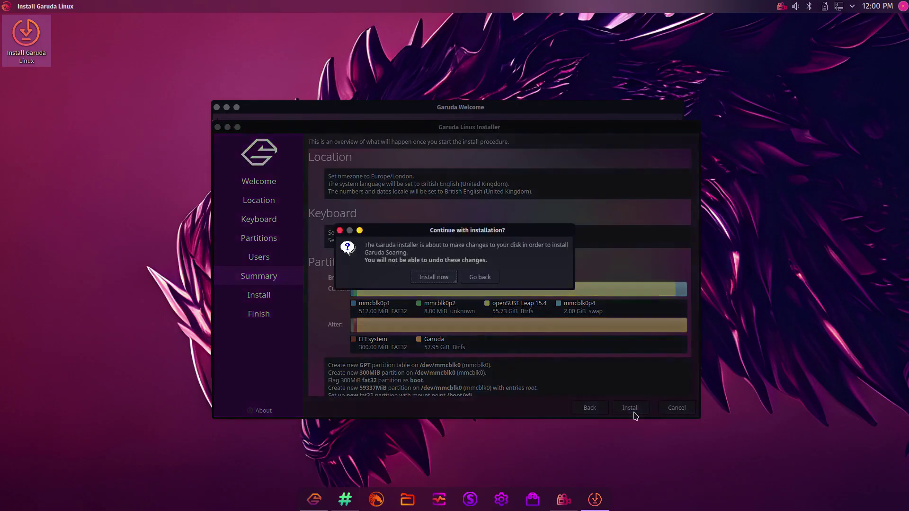
click(434, 278)
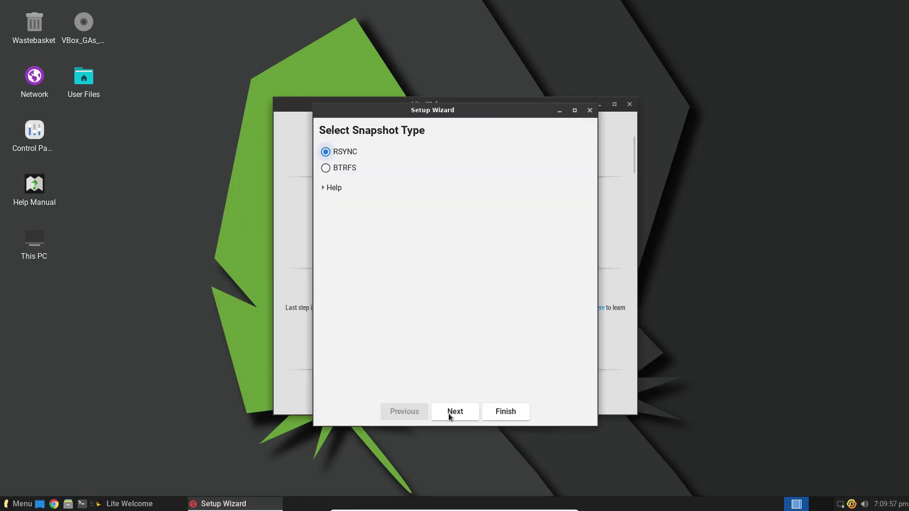
Step: Advance the Timeshift restore point, add the HP OfficeJet network printer, and enable Bluetooth
click(451, 412)
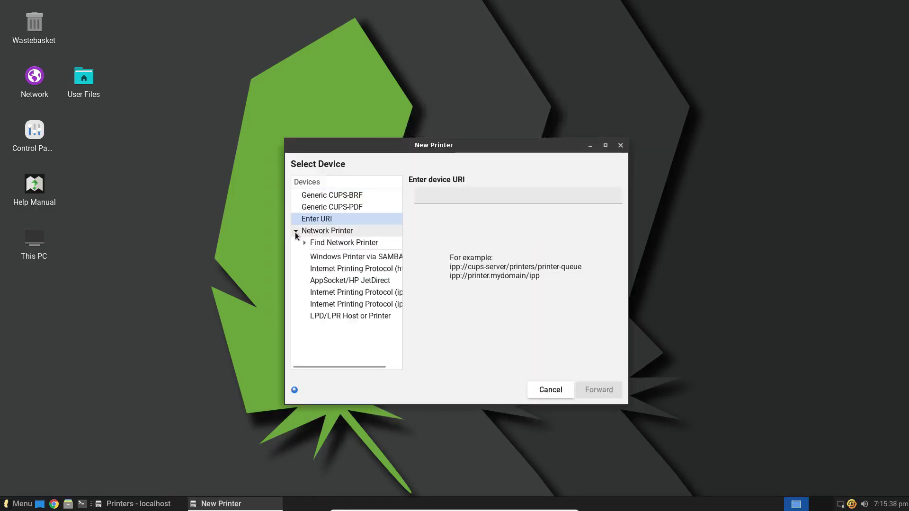
click(330, 245)
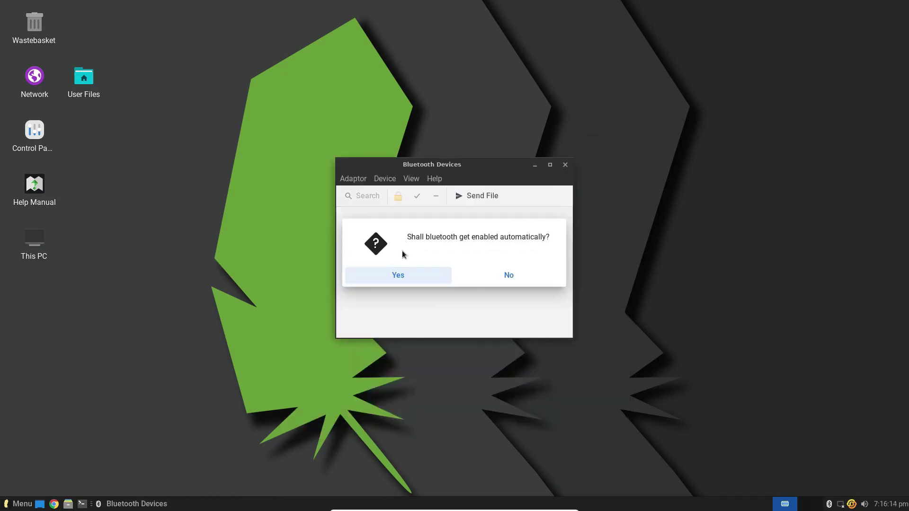
click(400, 276)
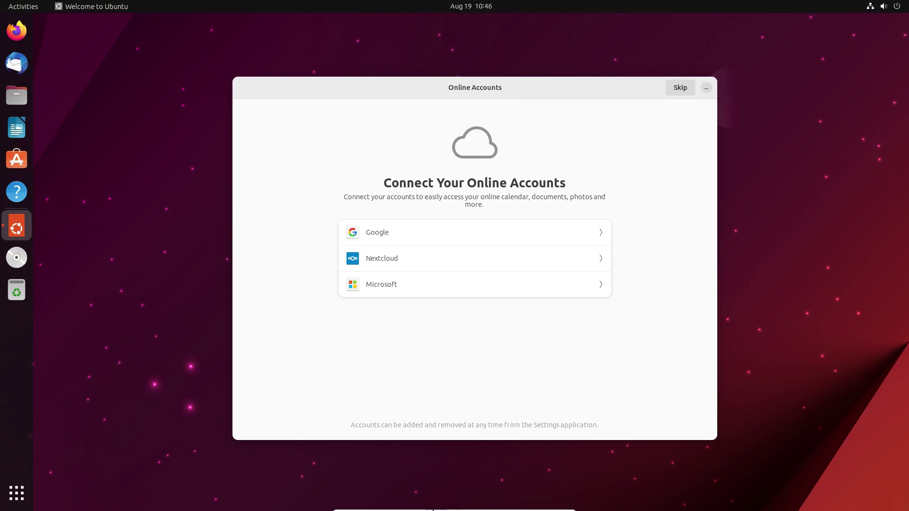
Step: Dismiss the VirtualBox screen menu and open the Displays page from a 'displ' search
click(412, 506)
mouse_move(435, 488)
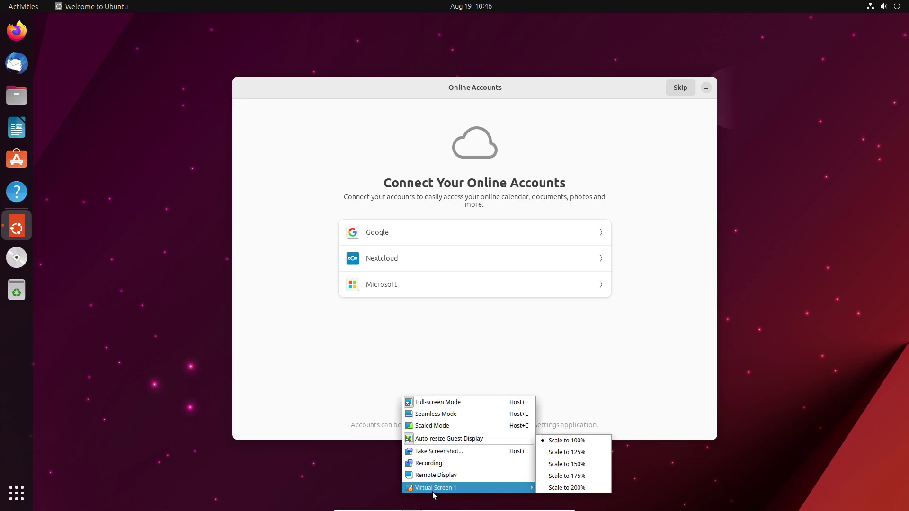
click(372, 478)
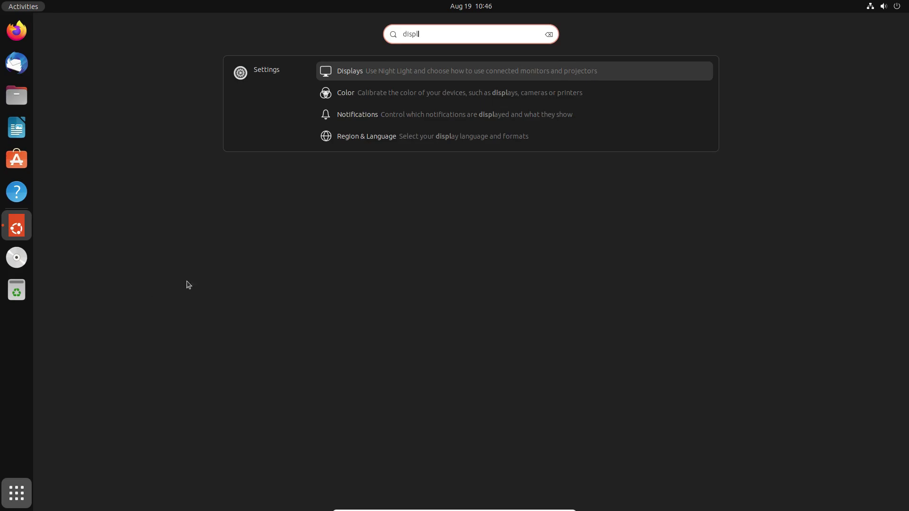
click(350, 70)
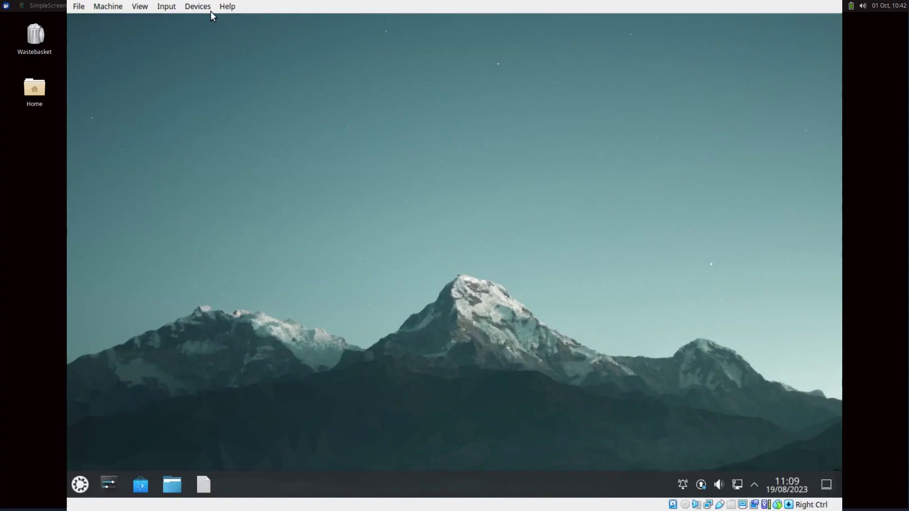
Step: Insert the Guest Additions CD image and mount VBox_GAs_6.1.38 to browse its files
click(197, 6)
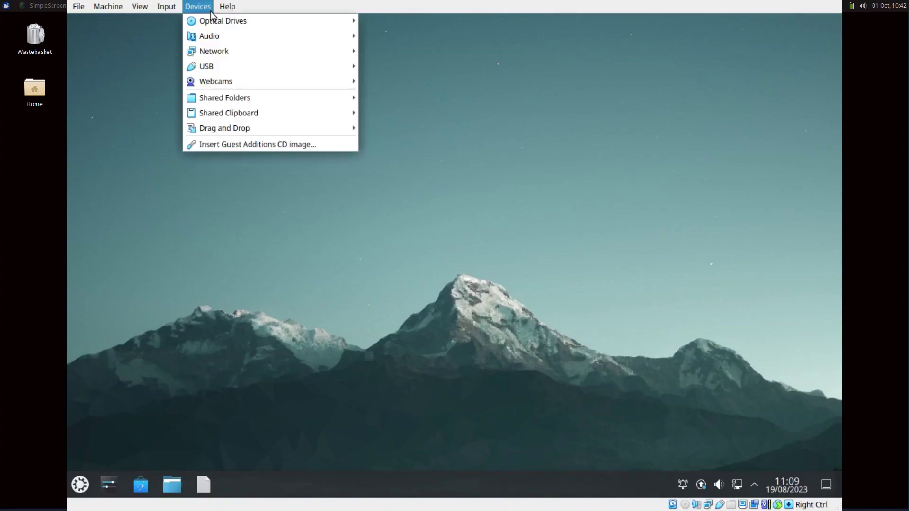
click(230, 145)
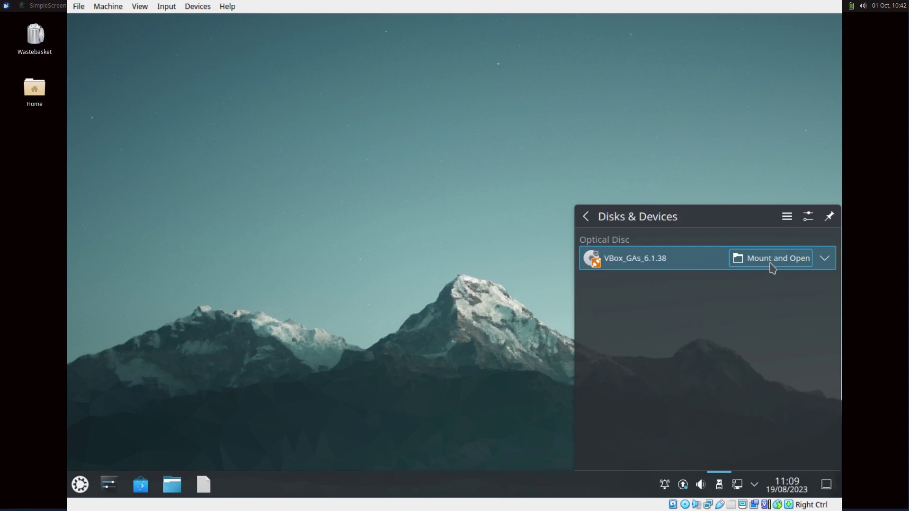
click(773, 267)
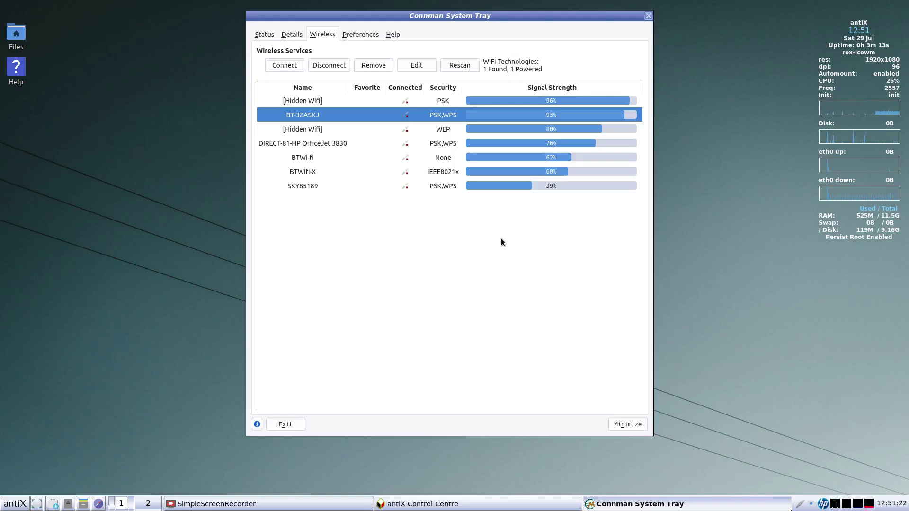
Step: Close Connman, try the localhost print server, dismiss its error and close Print Settings
click(648, 16)
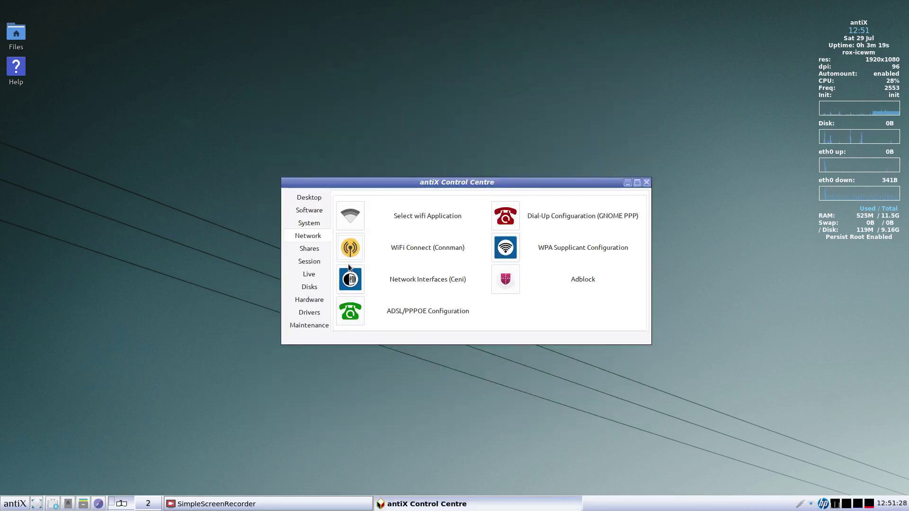
click(309, 299)
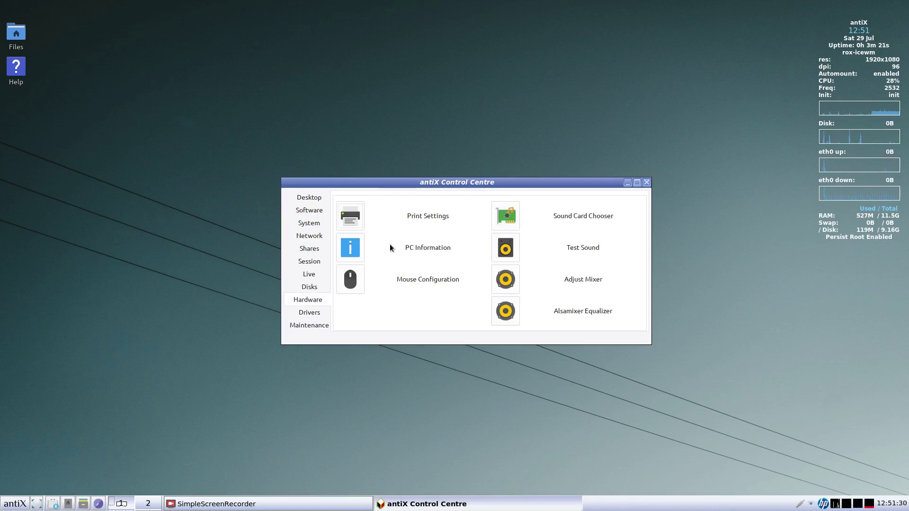
click(352, 220)
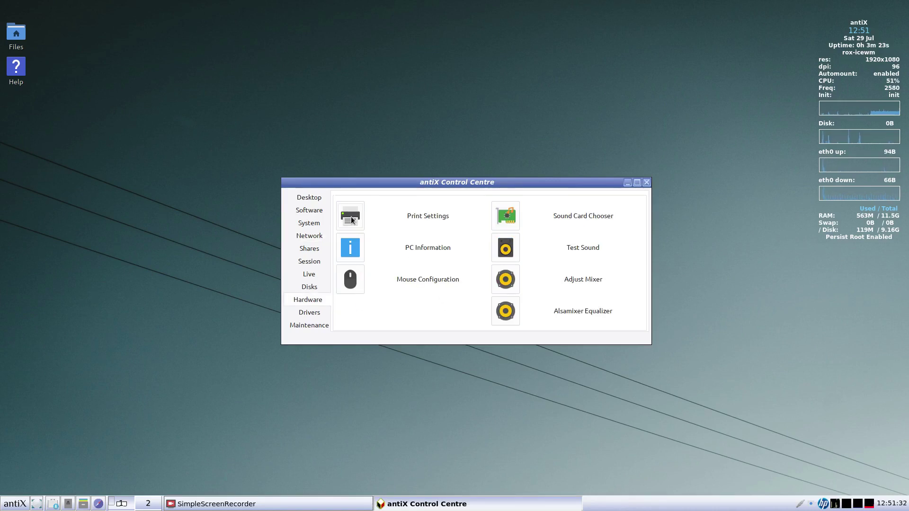
click(485, 269)
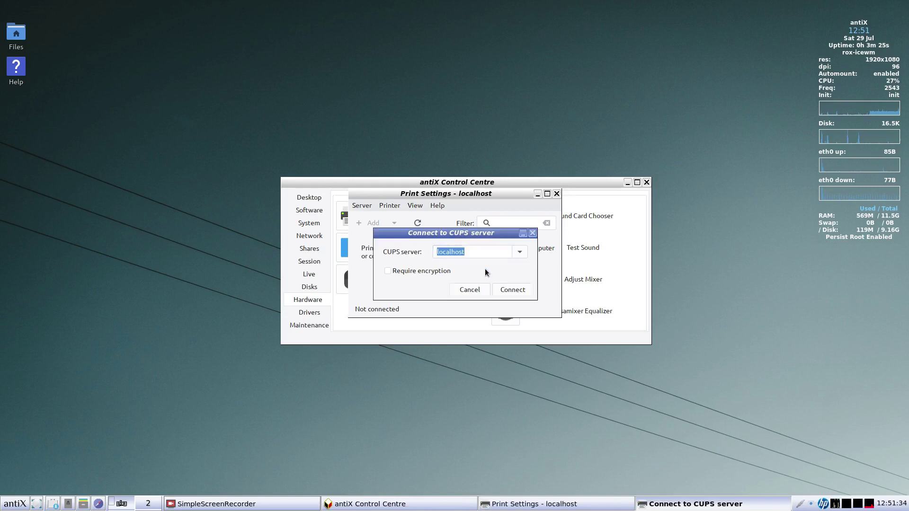
click(502, 287)
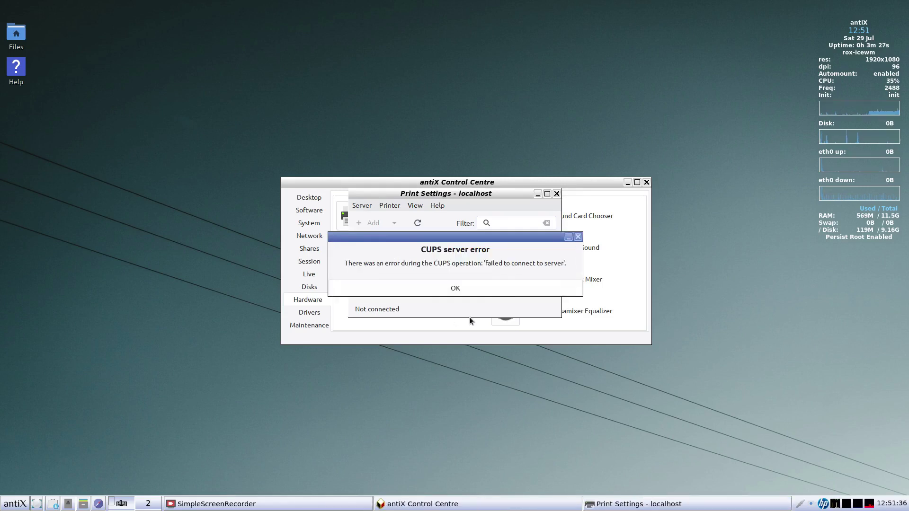
click(455, 288)
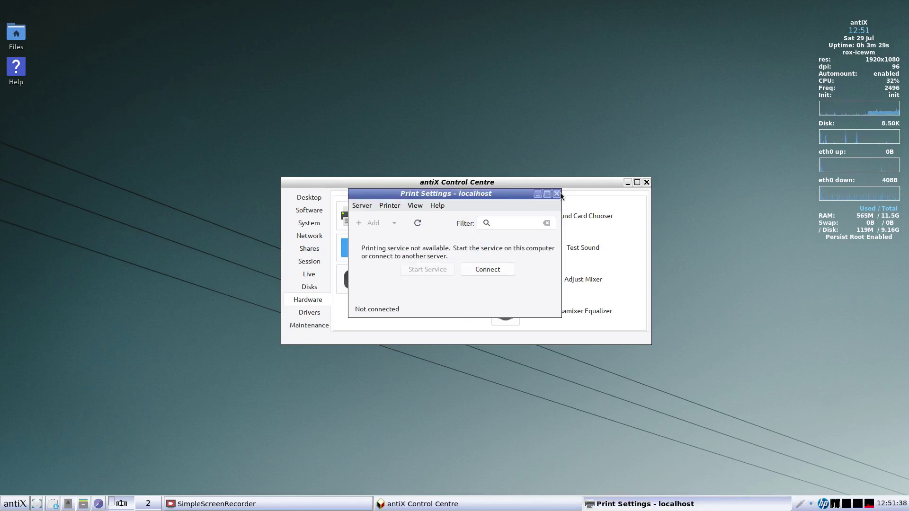
click(557, 194)
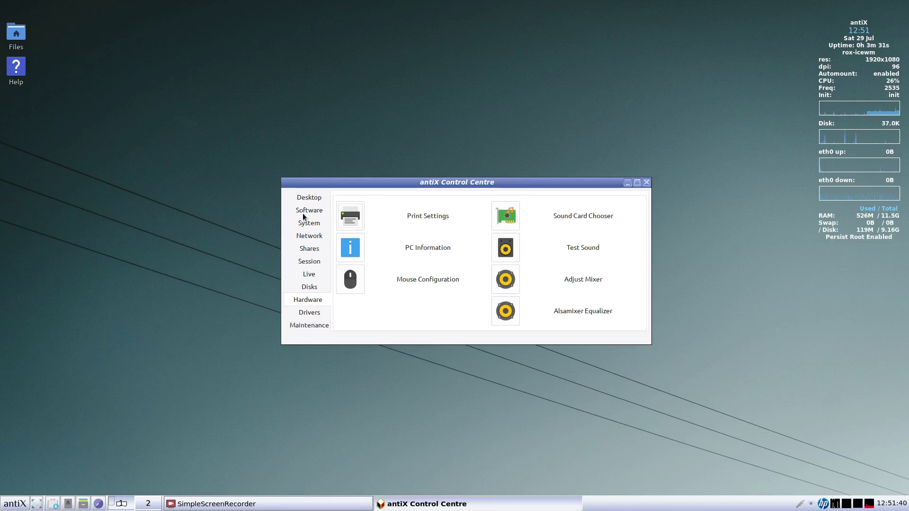
Step: Install CUPS from the Package Installer's Printing category with the administrator password
click(307, 211)
click(506, 216)
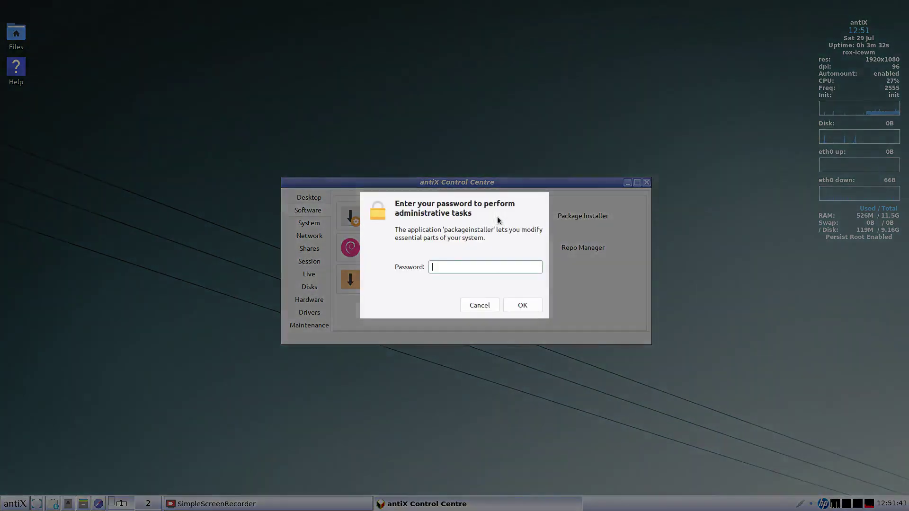
text(•••••••••)
key(Return)
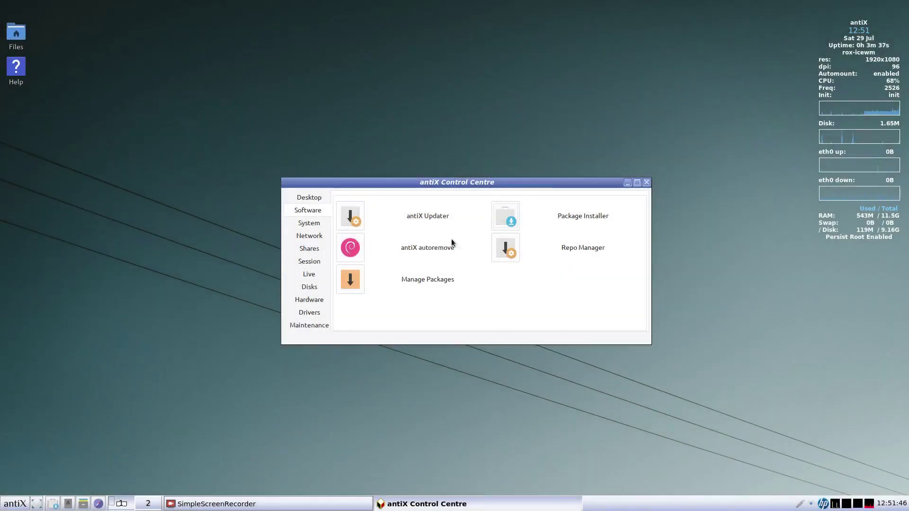
scroll(301, 271, down, 5)
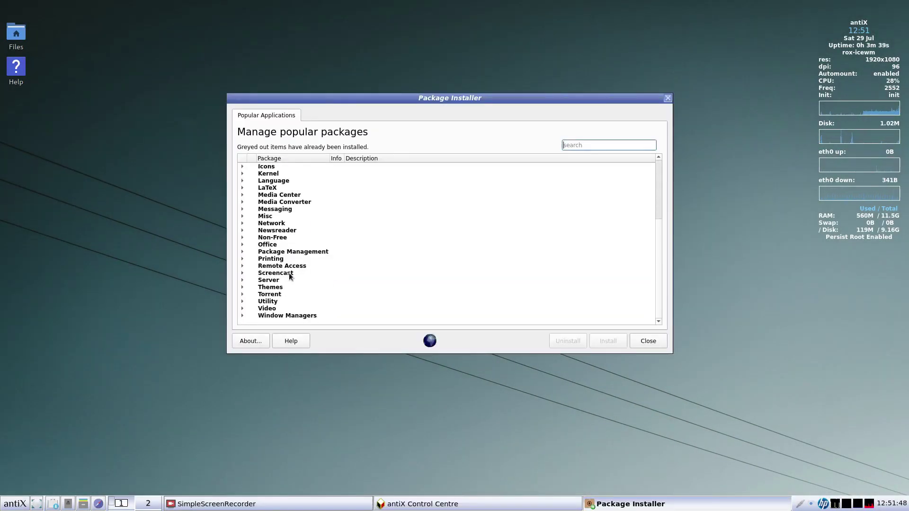
click(242, 259)
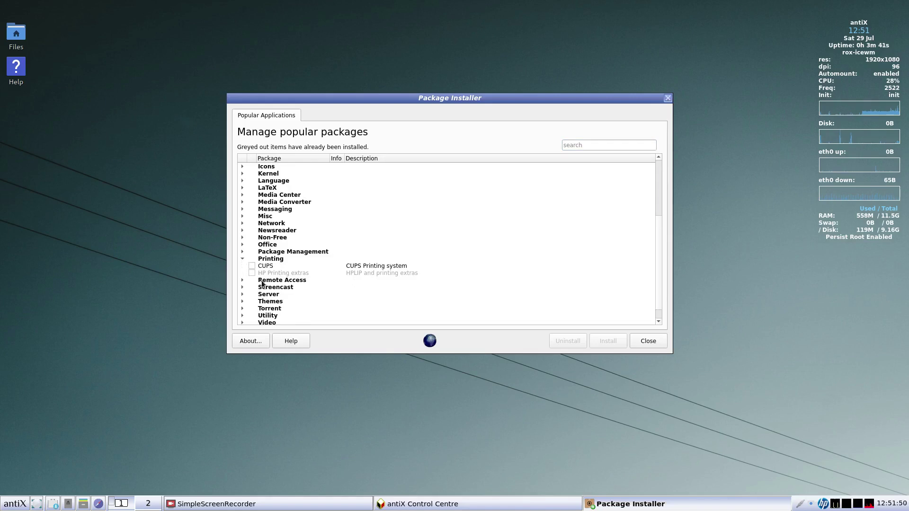
click(251, 266)
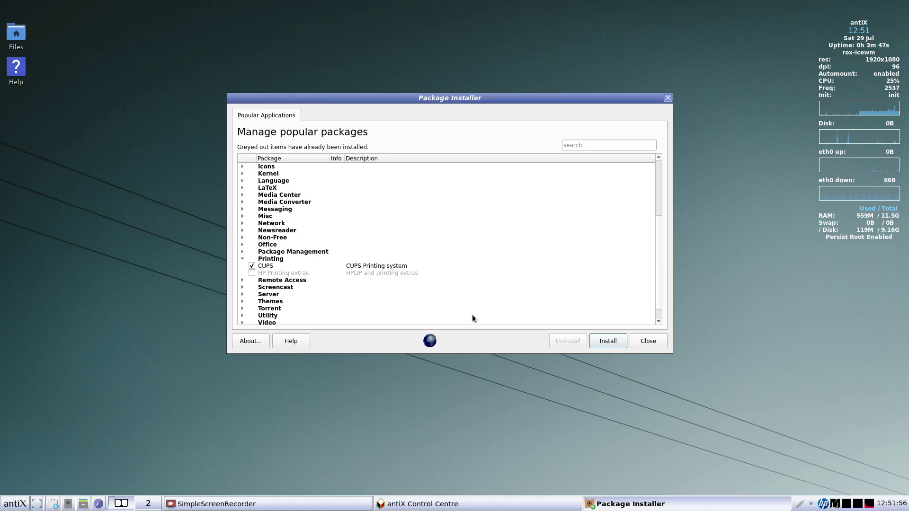
click(608, 341)
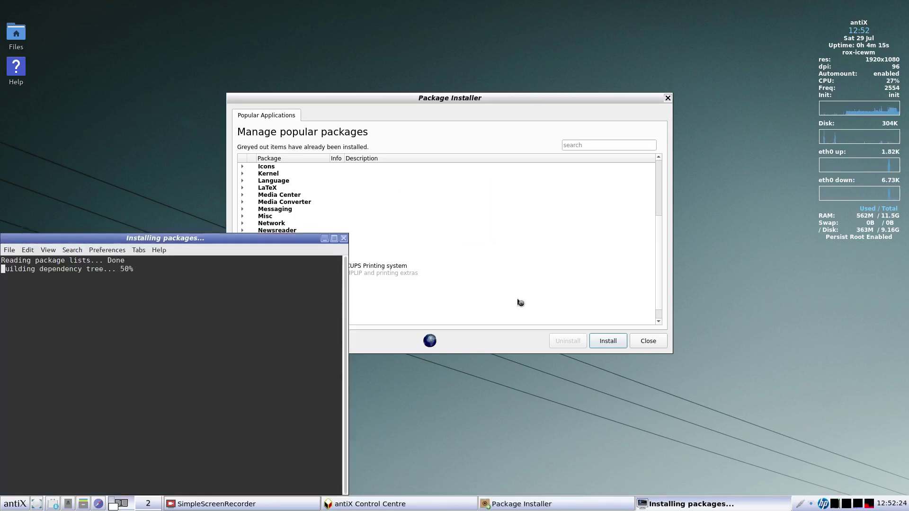
drag(245, 242, 568, 92)
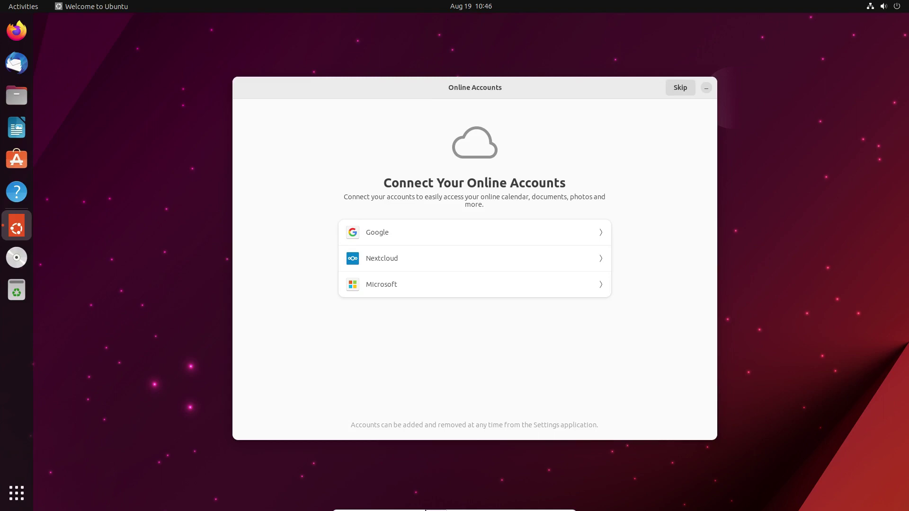
Step: Close the VirtualBox display mode menu and open Ubuntu's Displays settings via 'displ'
click(412, 506)
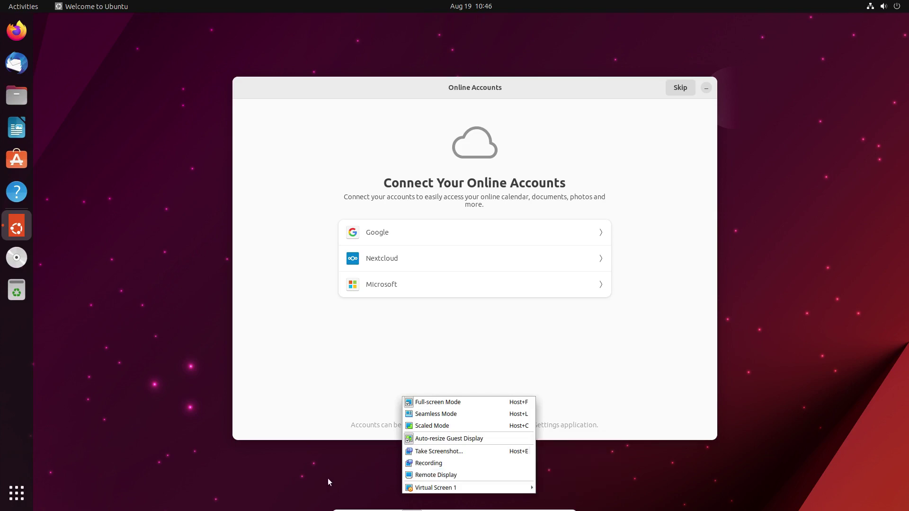
key(Escape)
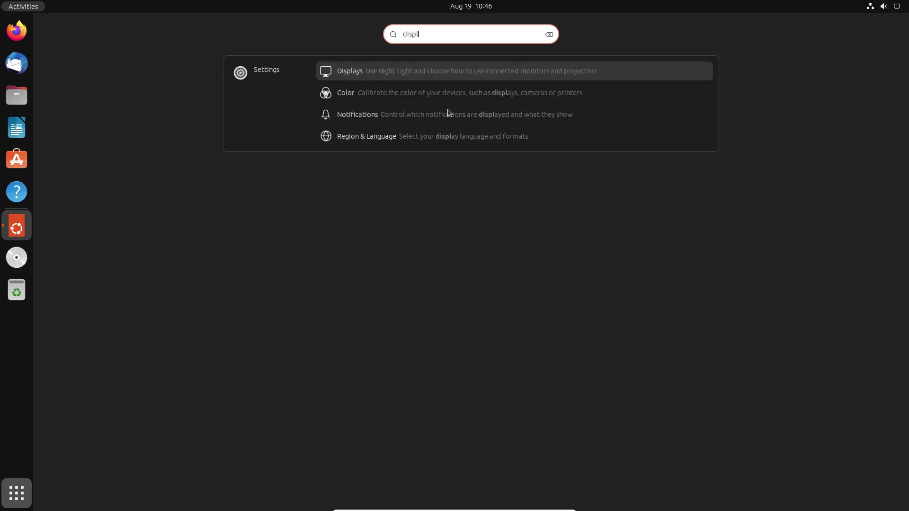
click(351, 71)
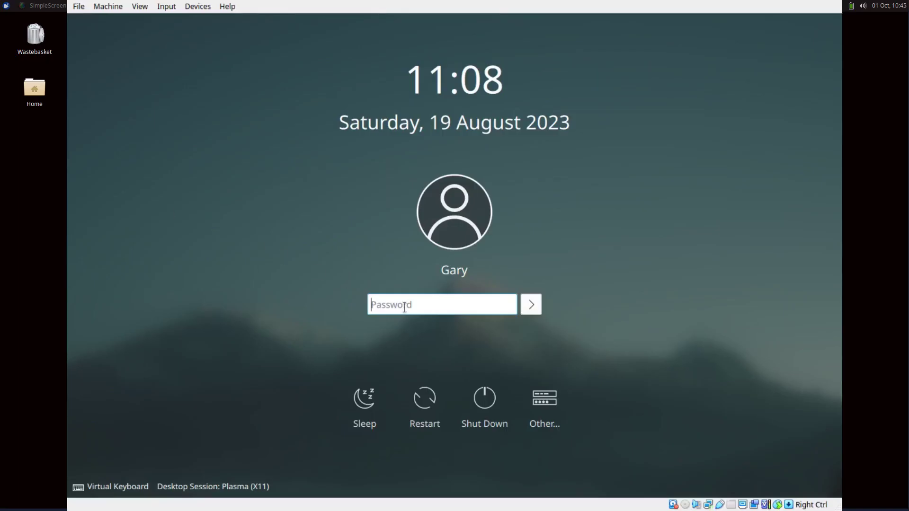
text(********)
text(**)
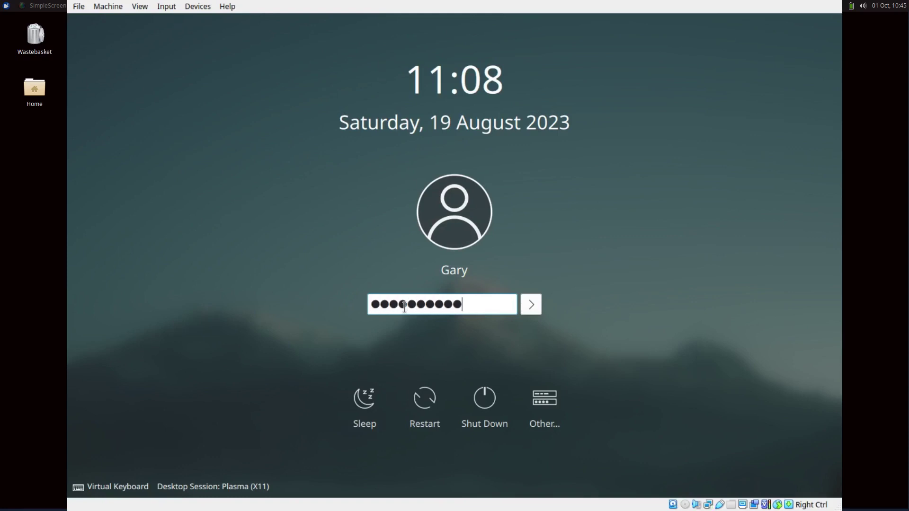
Step: Log in to the Plasma session, then view and close the Cinnamon application menu
key(Return)
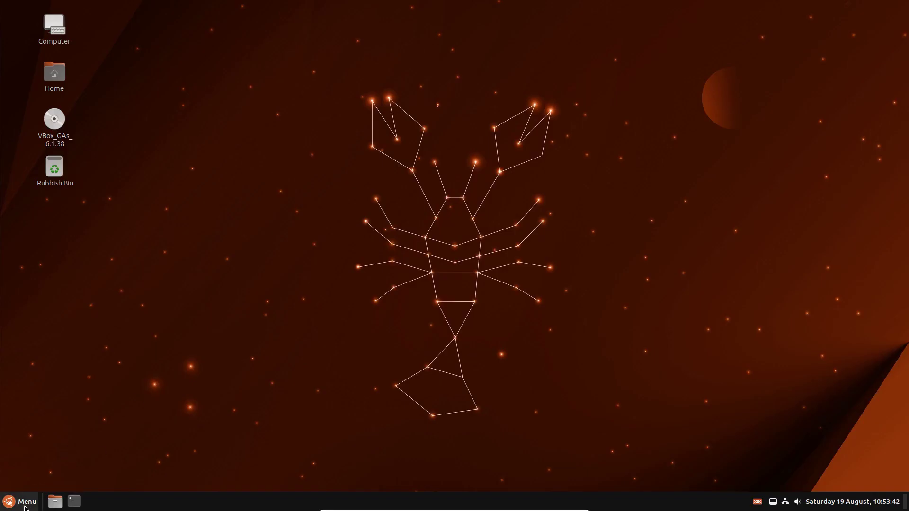
click(24, 502)
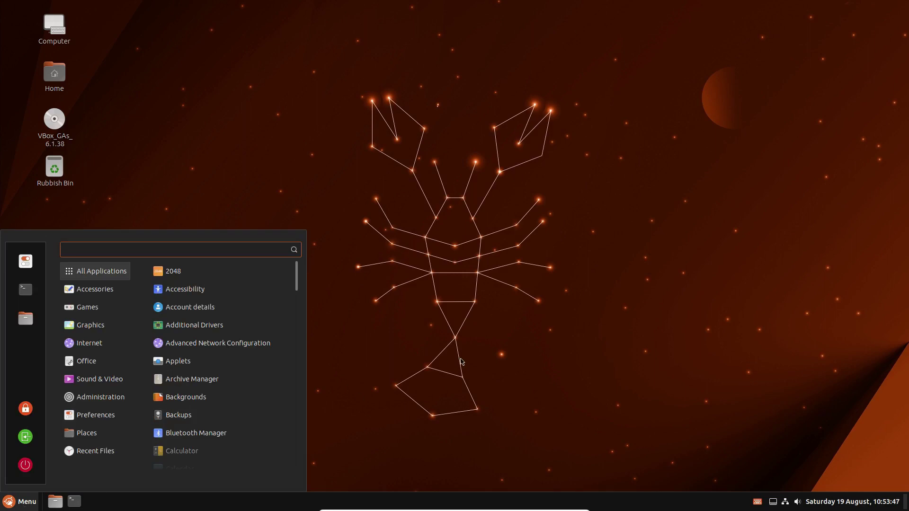
click(462, 362)
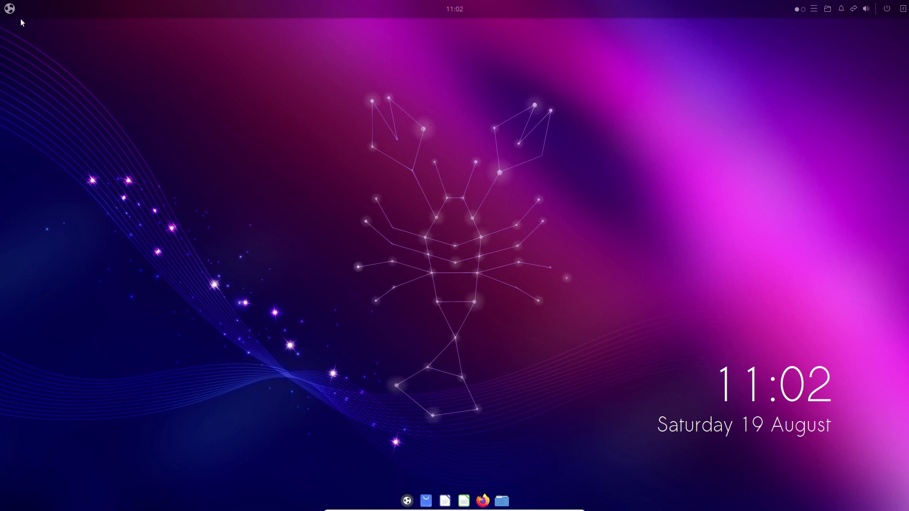
Step: Browse the Budgie application menu and the Unity search dash, then close the dash
click(10, 9)
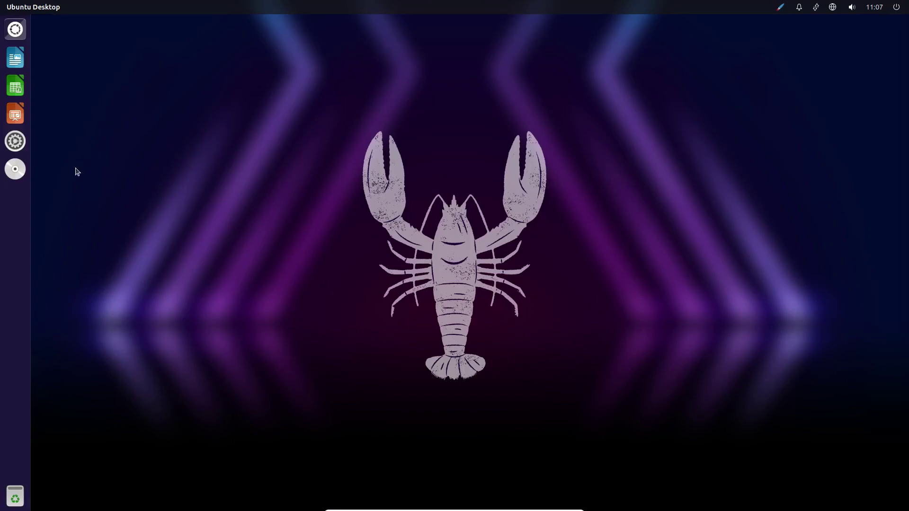
click(14, 29)
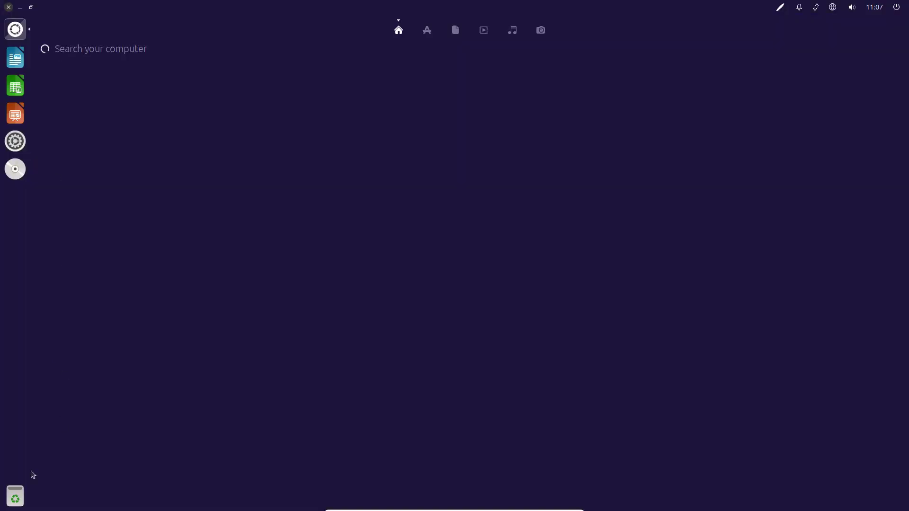
click(178, 349)
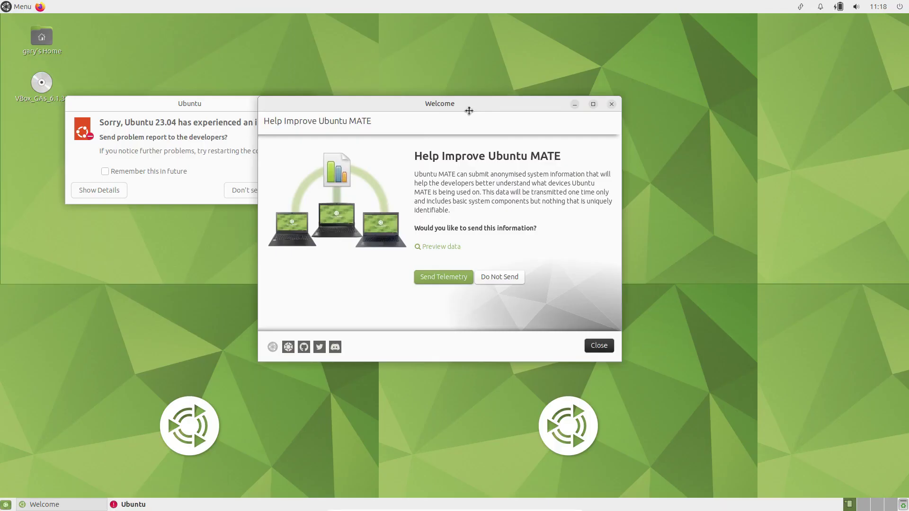
Step: Send the Ubuntu MATE and Xubuntu error reports, then open the Xubuntu Whisker menu
drag(469, 111, 530, 134)
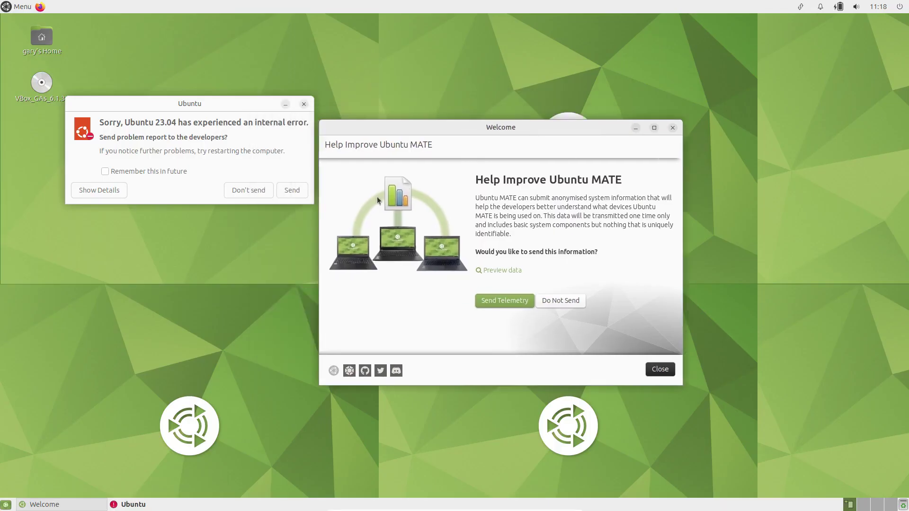
click(290, 192)
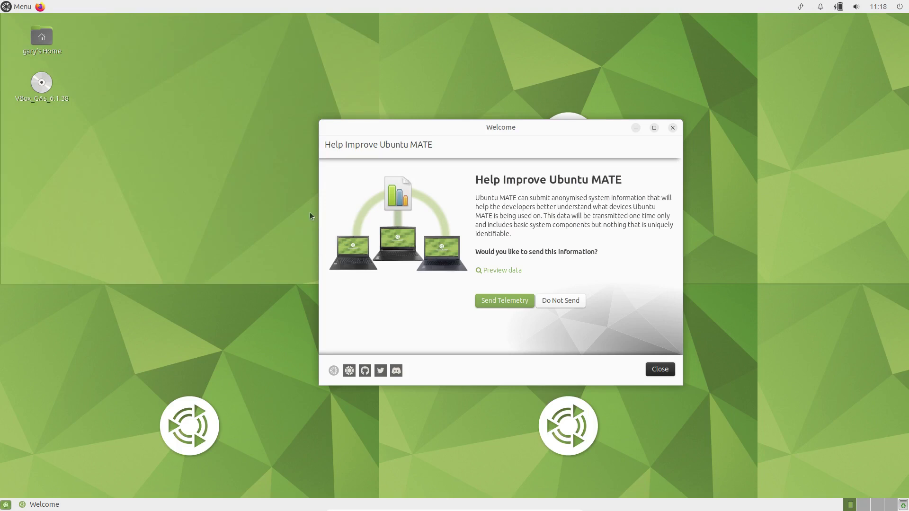
drag(462, 127, 336, 118)
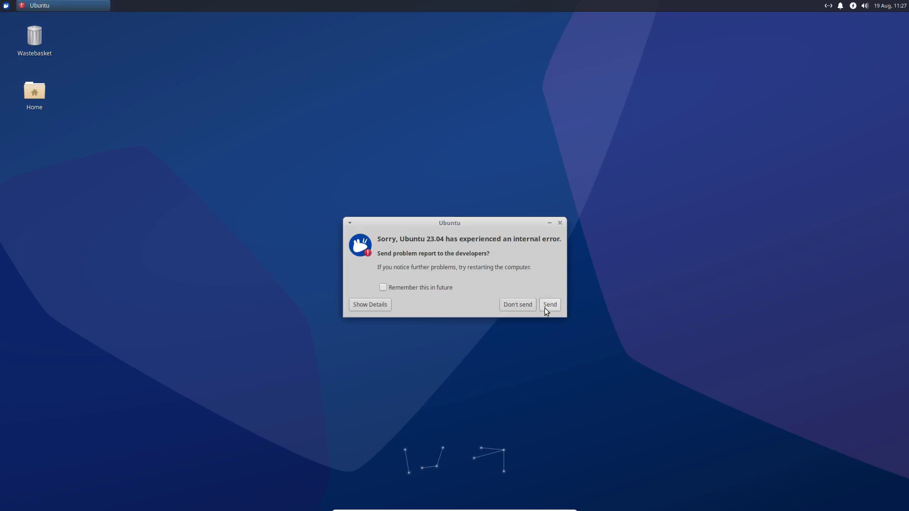
click(549, 305)
click(6, 5)
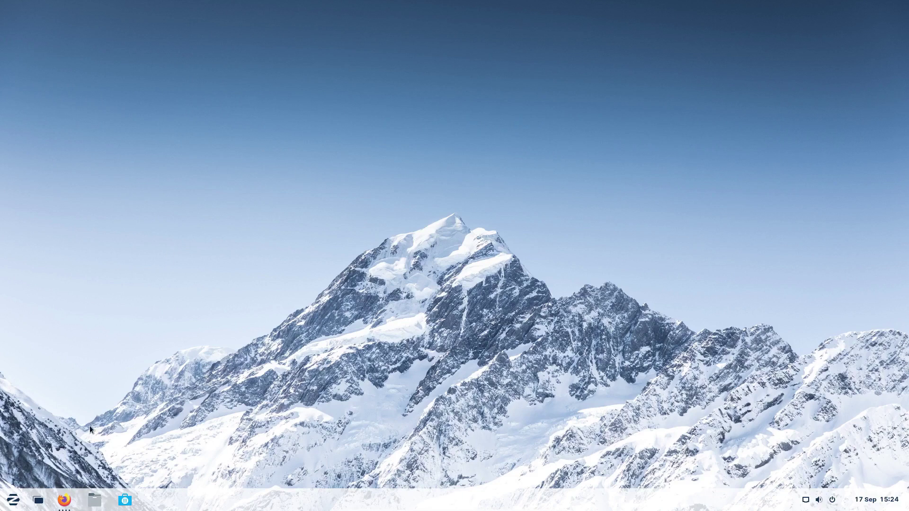
Step: Show the window previews of the open Firefox windows from the Zorin taskbar
click(63, 501)
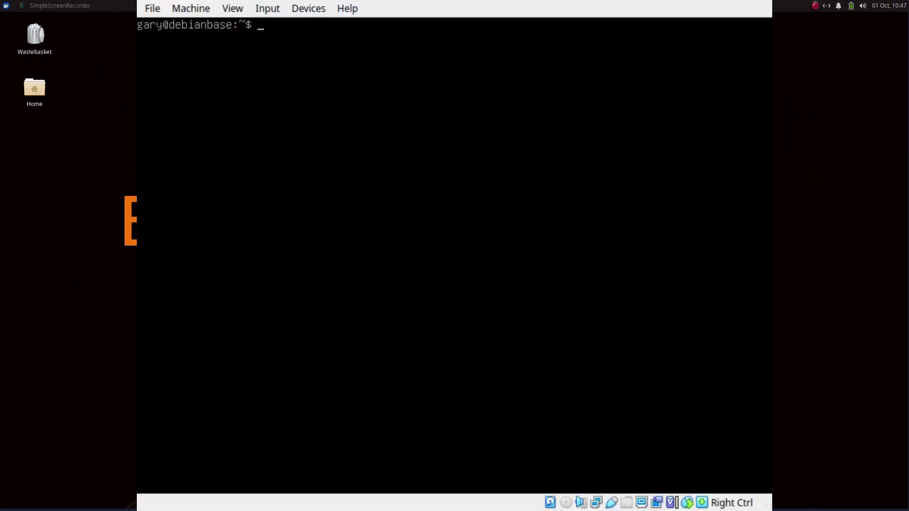
text(xdg-user-d)
text(ris)
Step: Run xdg-user-dirs-update in the Debian terminal, then list the home directory with ls
key(BackSpace)
key(BackSpace)
text(rs-update)
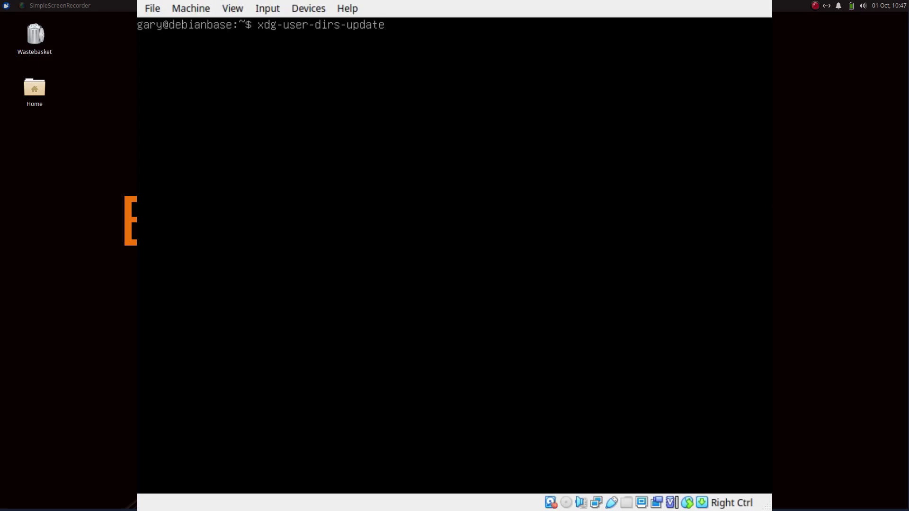
key(Return)
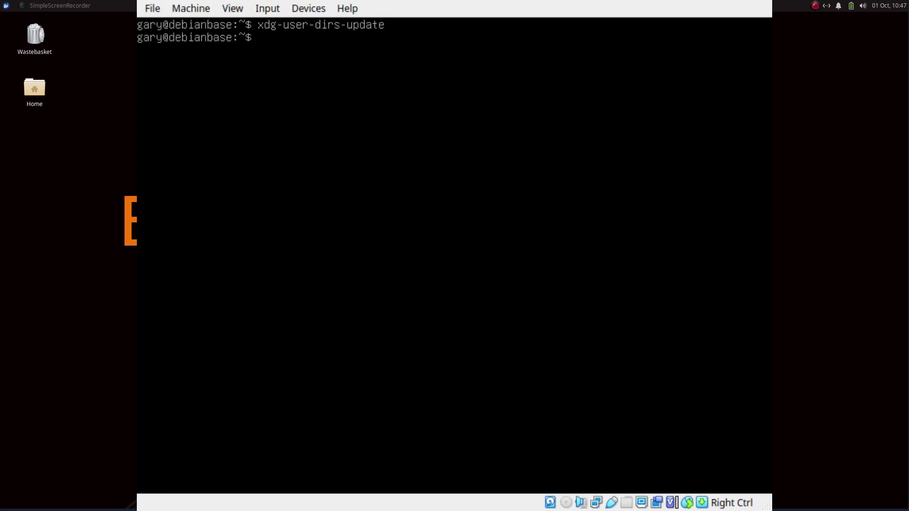
text(ls)
key(Return)
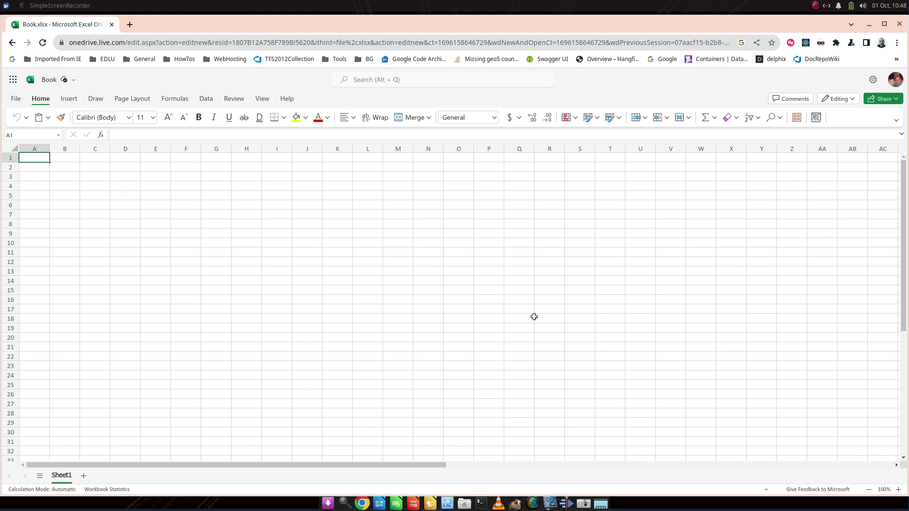
Step: Switch from Excel Online in Chrome to the blank Untitled 1 Writer document
key(alt+Tab)
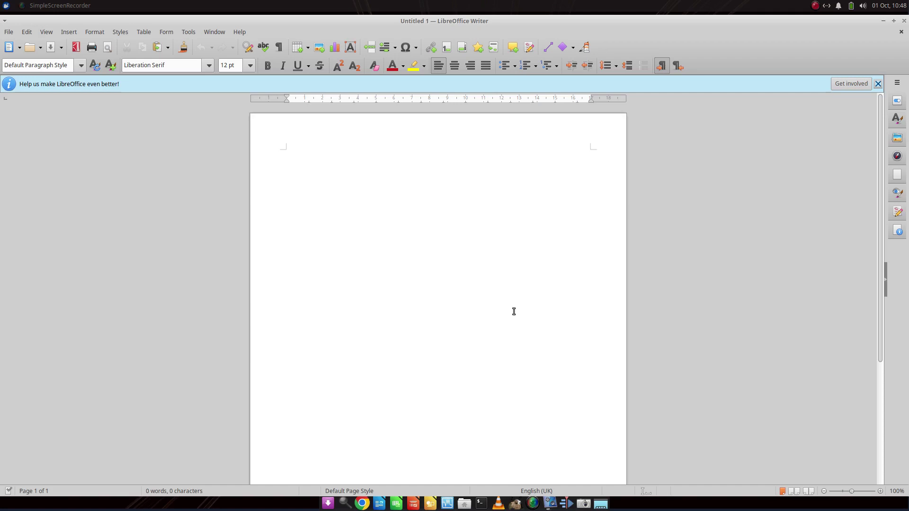
Step: Cycle from Writer to blank Calc, howtolearnlinux.odp in Impress, then the GIMP mountain screenshot
key(alt+Tab)
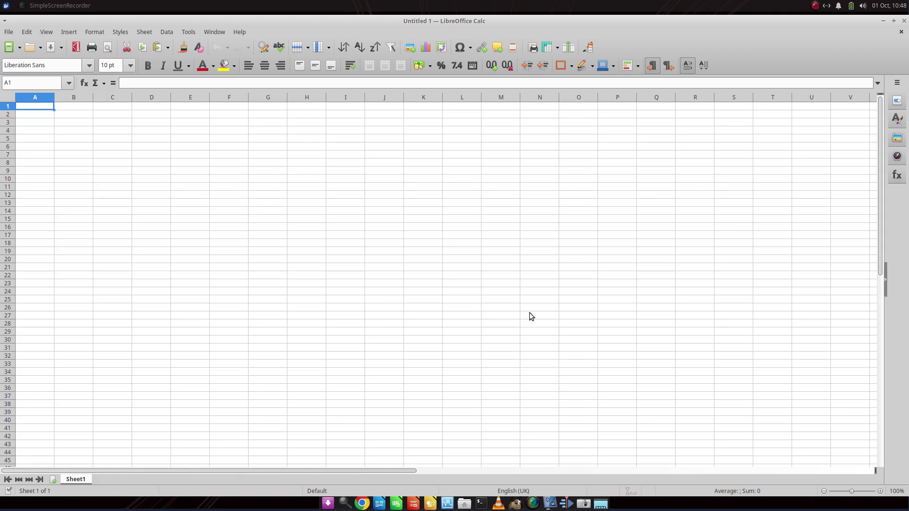
key(alt+Tab)
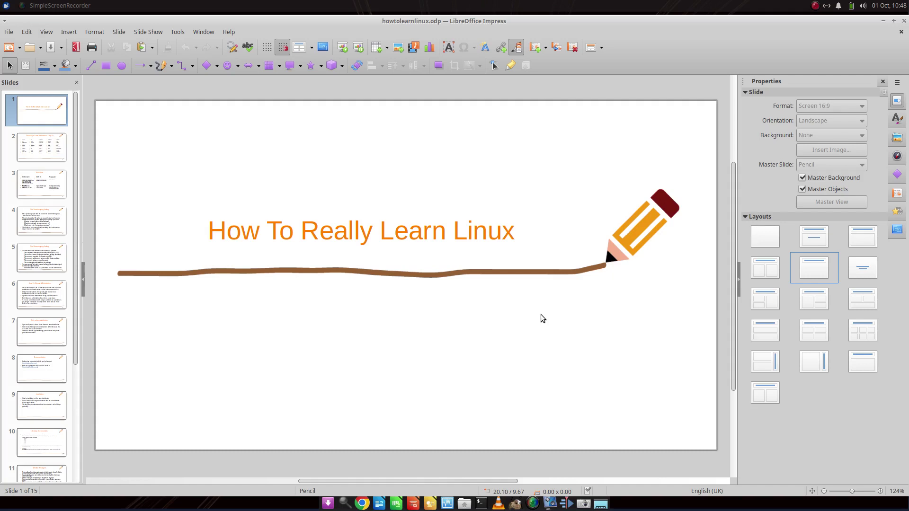
key(alt+Tab)
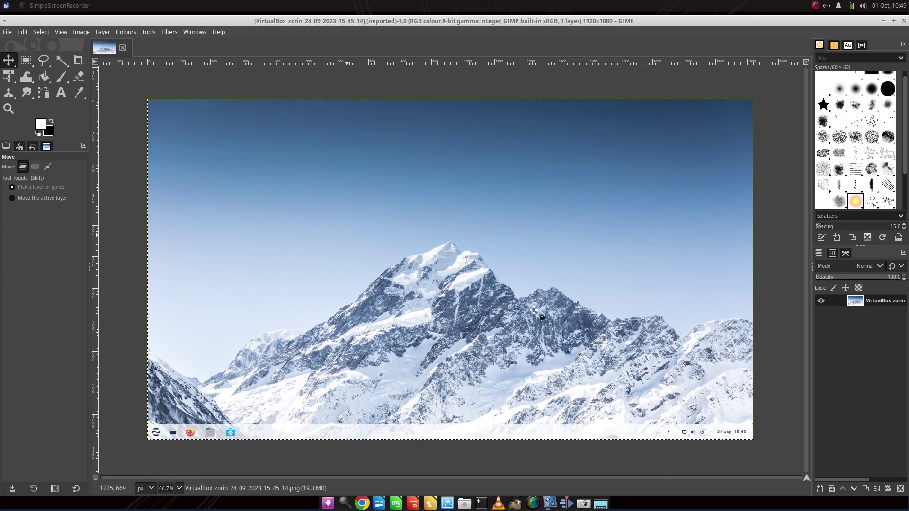
Step: Switch from GIMP to the Everyday Linux User YouTube channel in Chrome
key(alt+Tab)
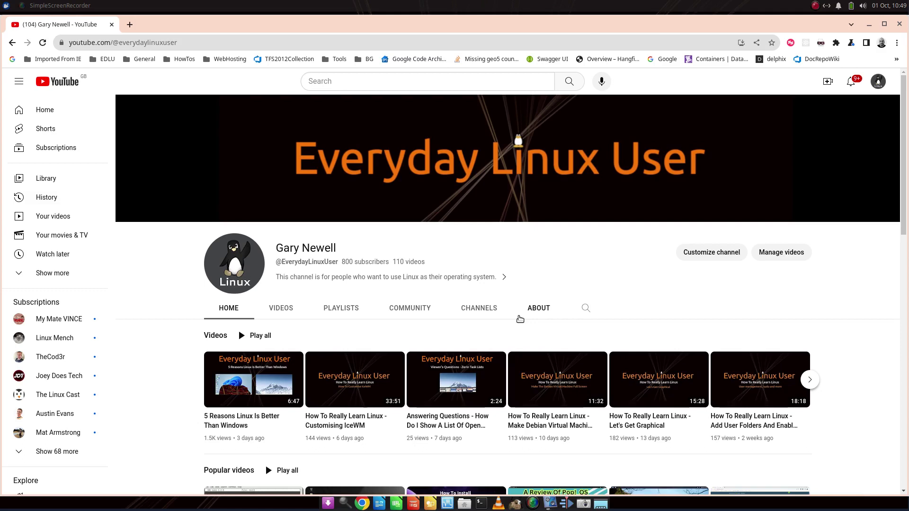
Step: Switch from Chrome to Steam's SteamOS + Linux Titles store page
key(alt+Tab)
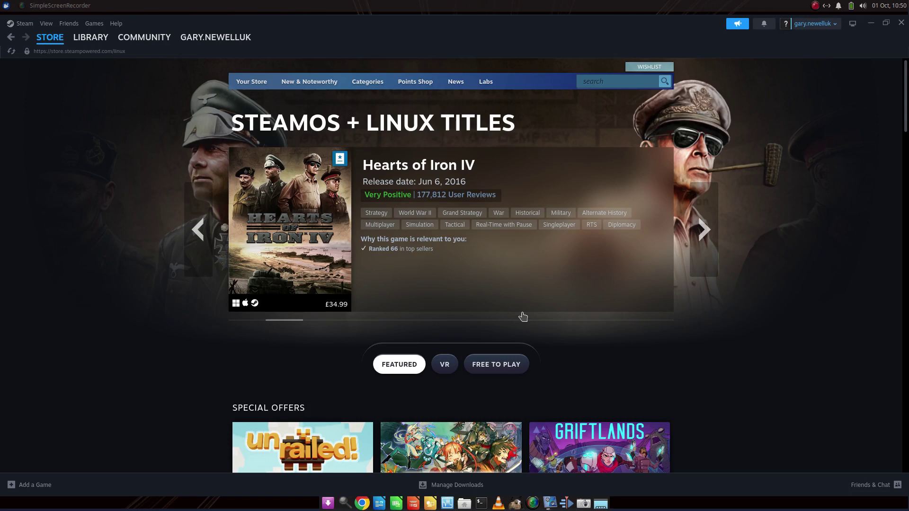
scroll(523, 316, down, 4)
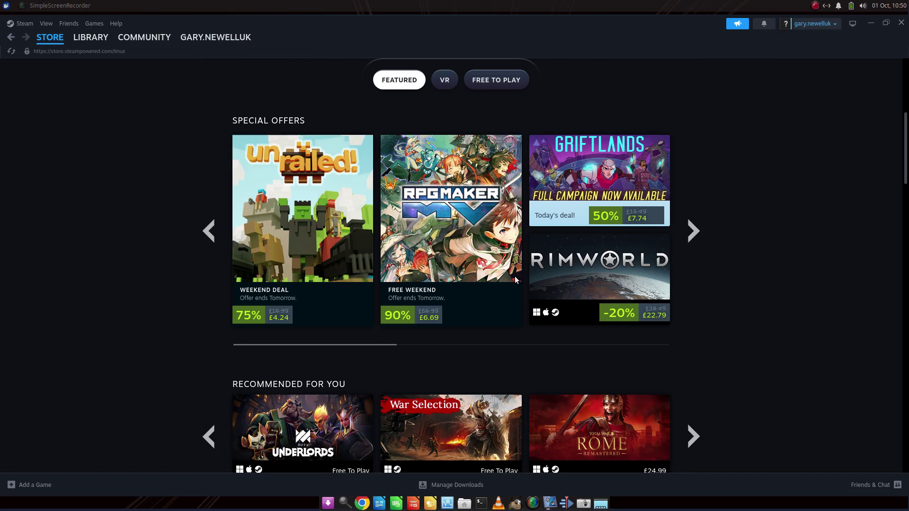
scroll(516, 280, down, 5)
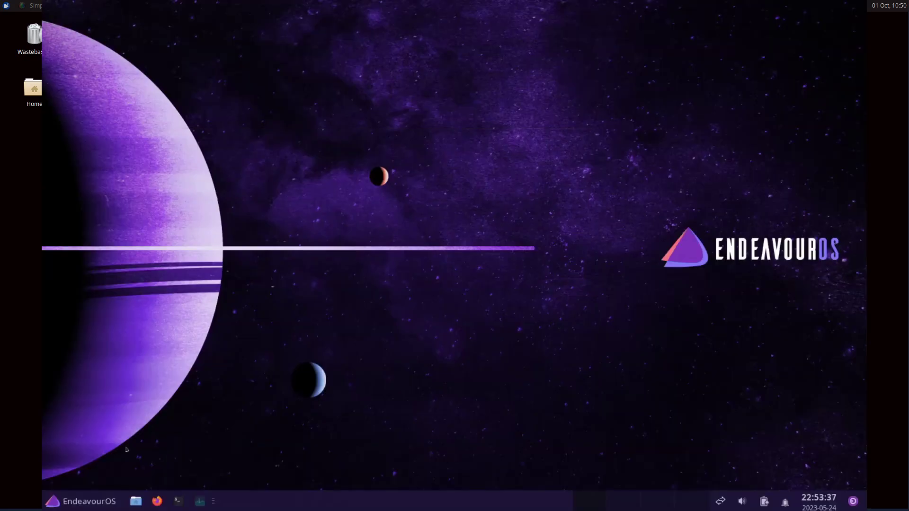
Step: Launch a terminal from the Whisker menu and show the kernel version with uname -r
click(89, 502)
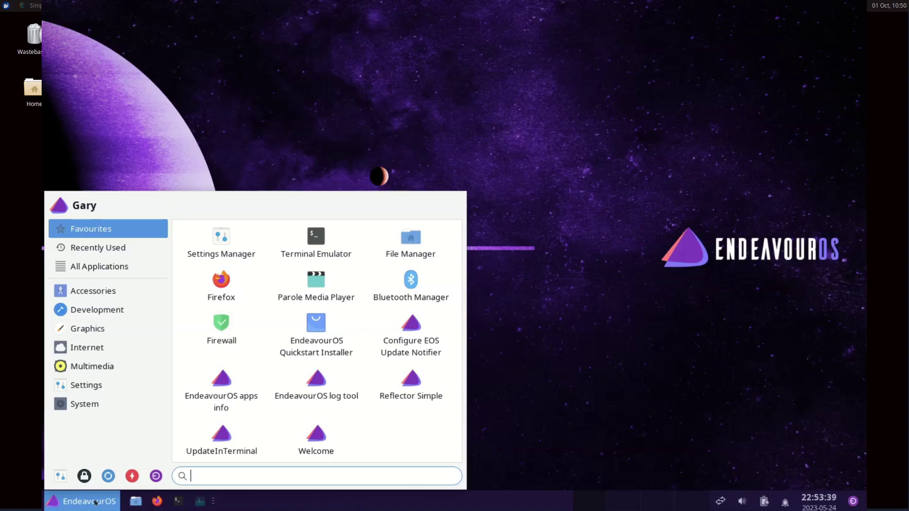
text(term)
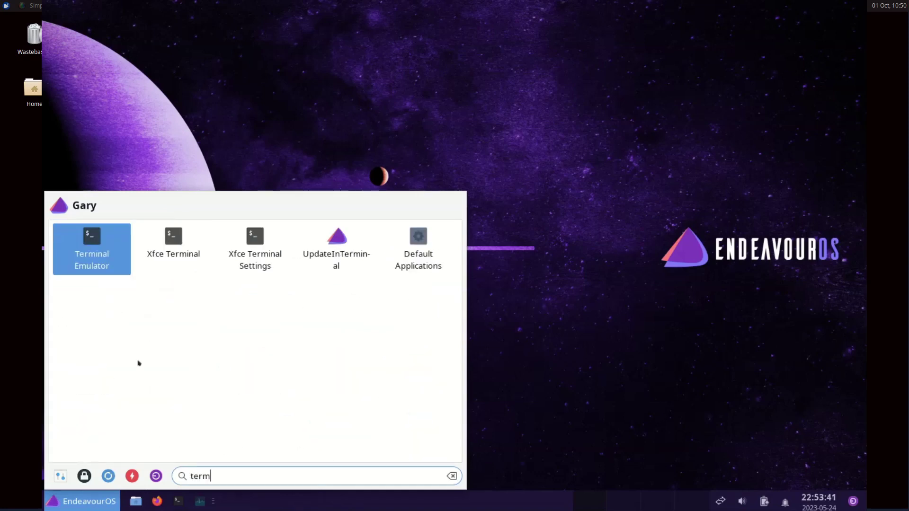
key(Return)
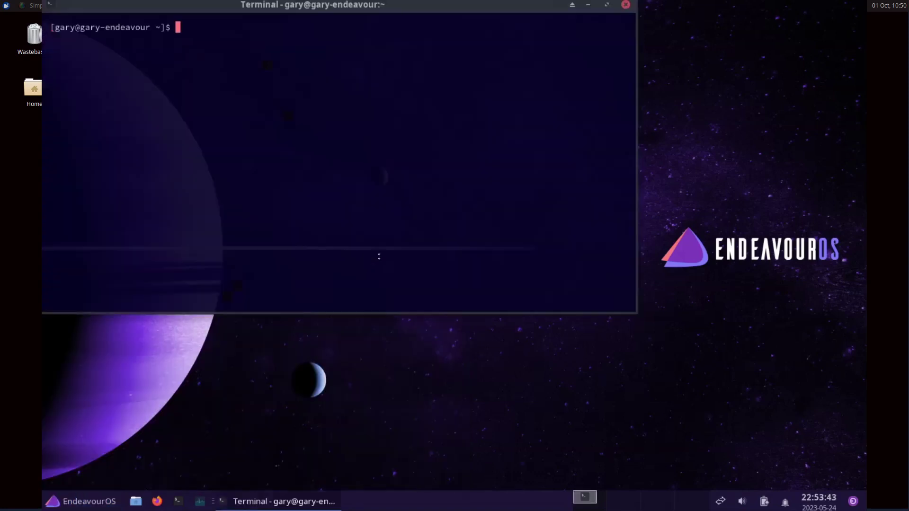
text(uname)
text( -r)
key(Return)
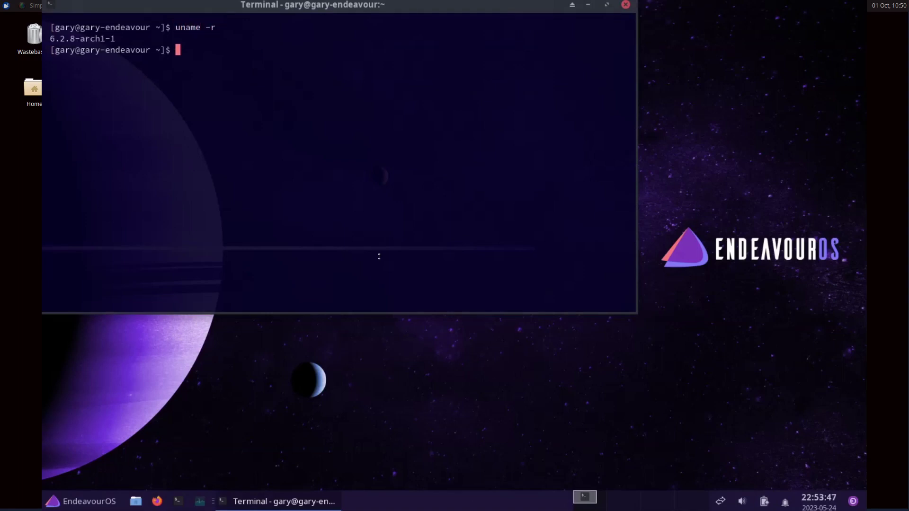
Step: Select the 6.2.8-arch1-1 output, close the terminal, and reopen the application menu
triple_click(45, 37)
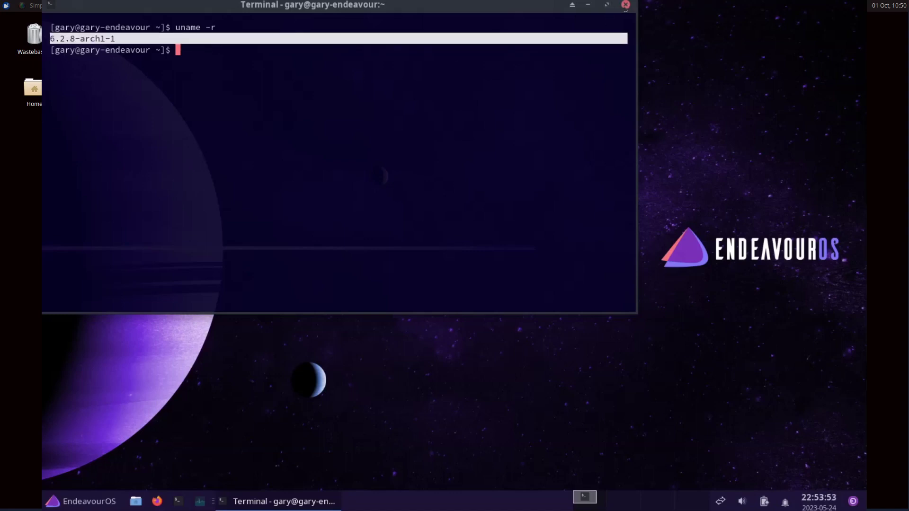
click(626, 5)
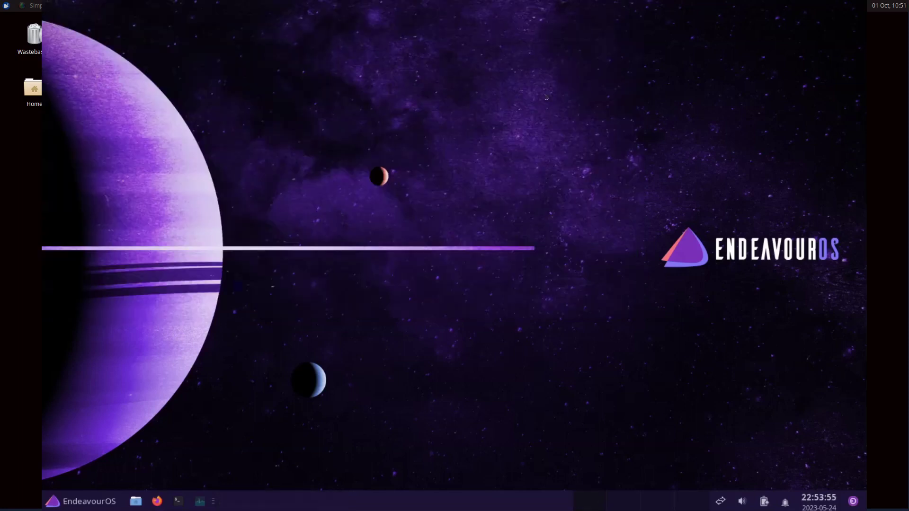
click(75, 501)
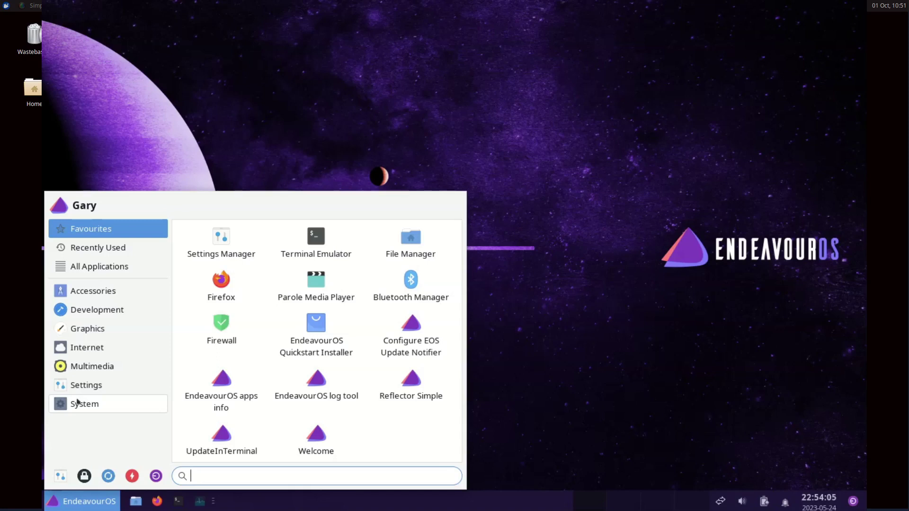
Step: Browse the Settings and Accessories categories in the EndeavourOS Whisker menu
click(111, 385)
scroll(370, 377, down, 2)
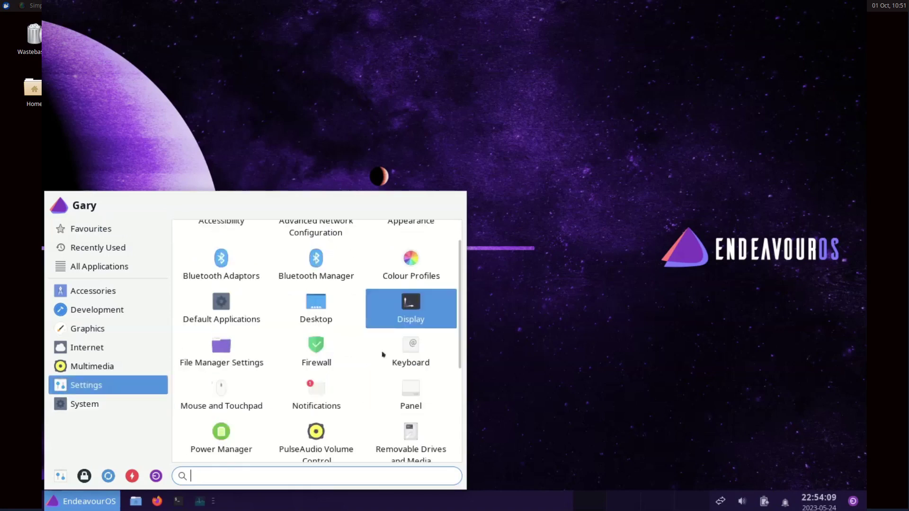
scroll(369, 377, down, 1)
scroll(382, 354, down, 2)
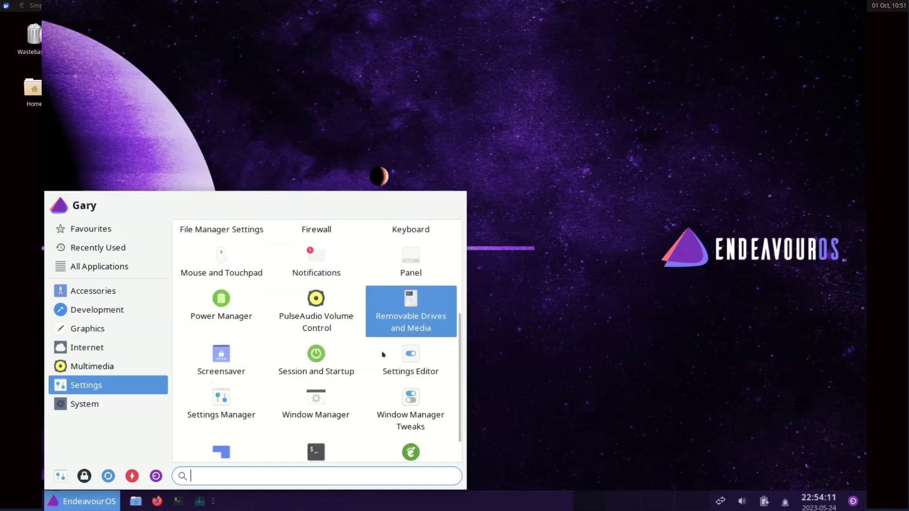
scroll(384, 355, down, 2)
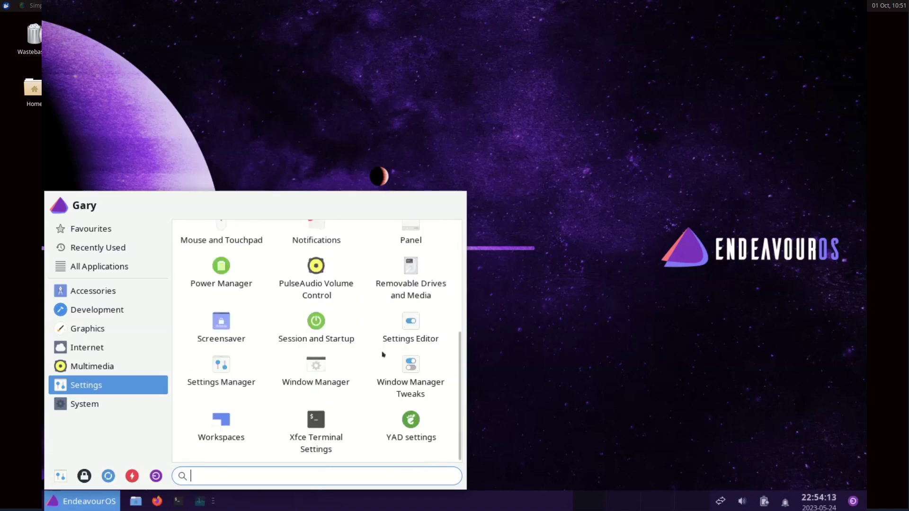
scroll(382, 354, up, 3)
scroll(383, 354, up, 2)
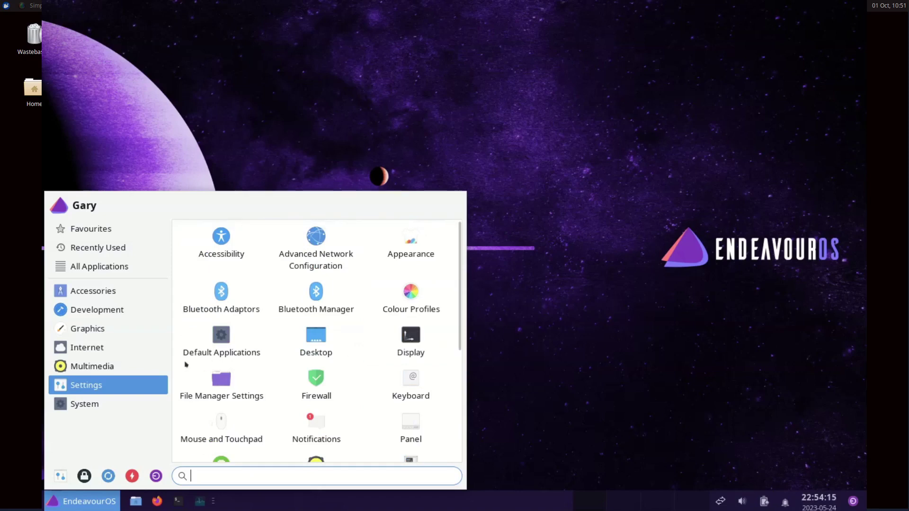
click(99, 291)
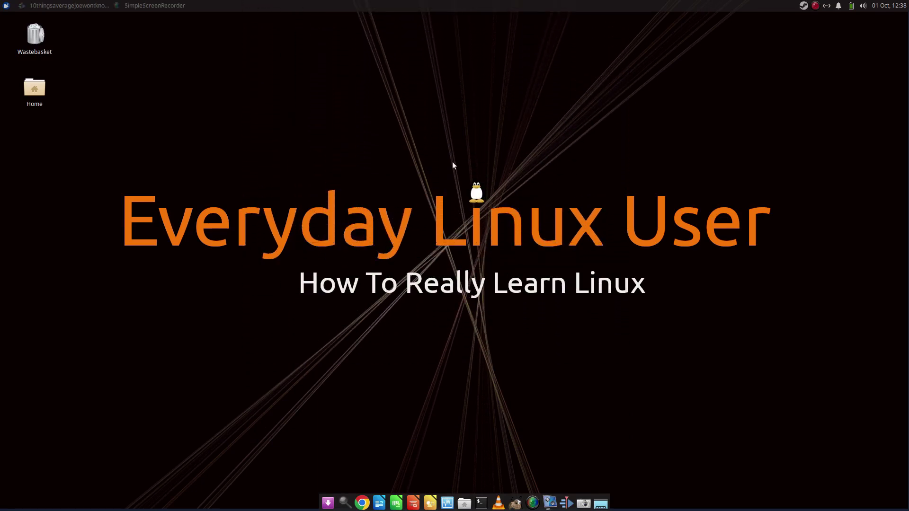
click(345, 503)
text(sys)
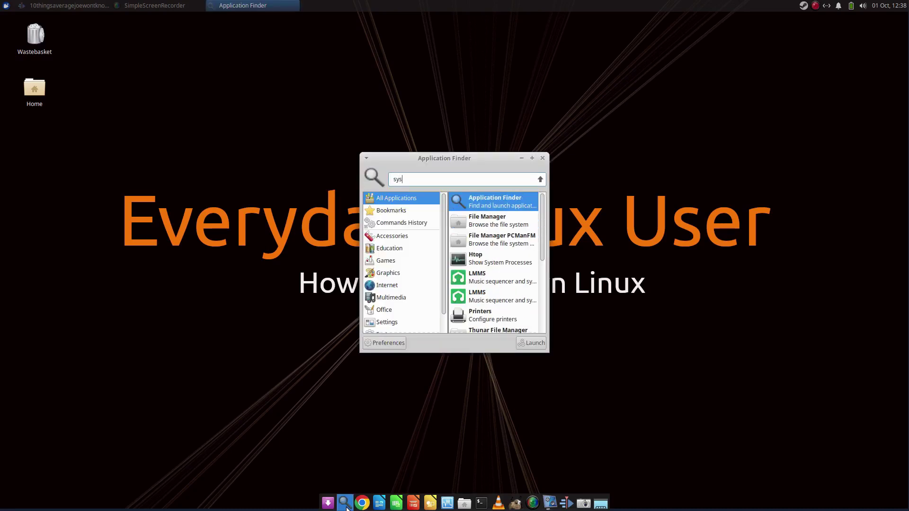
key(BackSpace)
key(BackSpace)
key(BackSpace)
text(print)
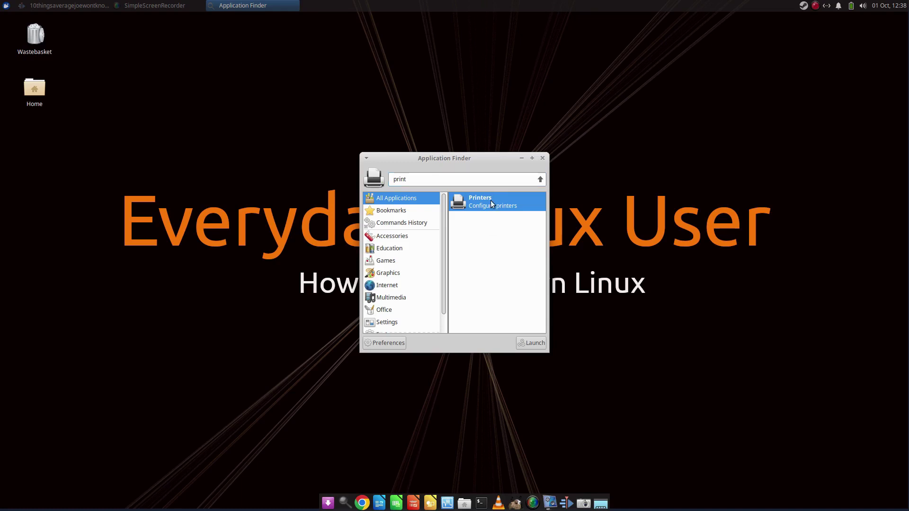
click(531, 343)
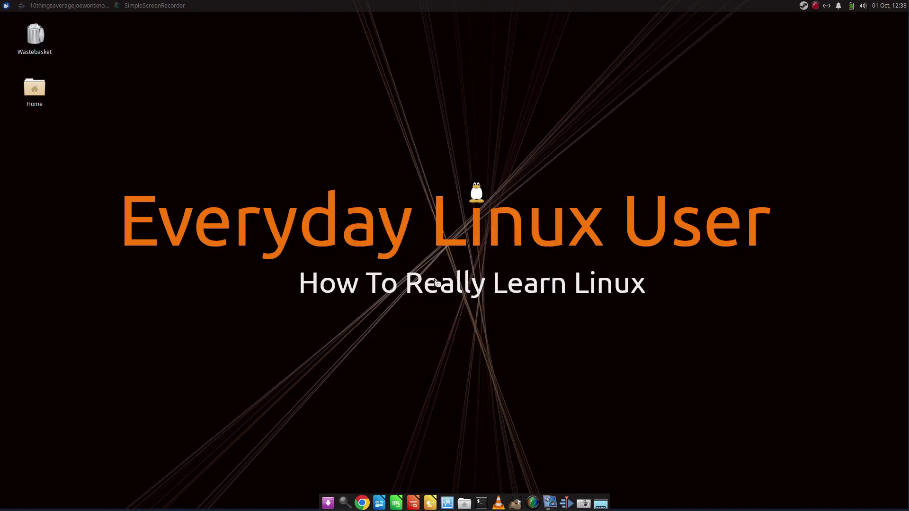
click(404, 263)
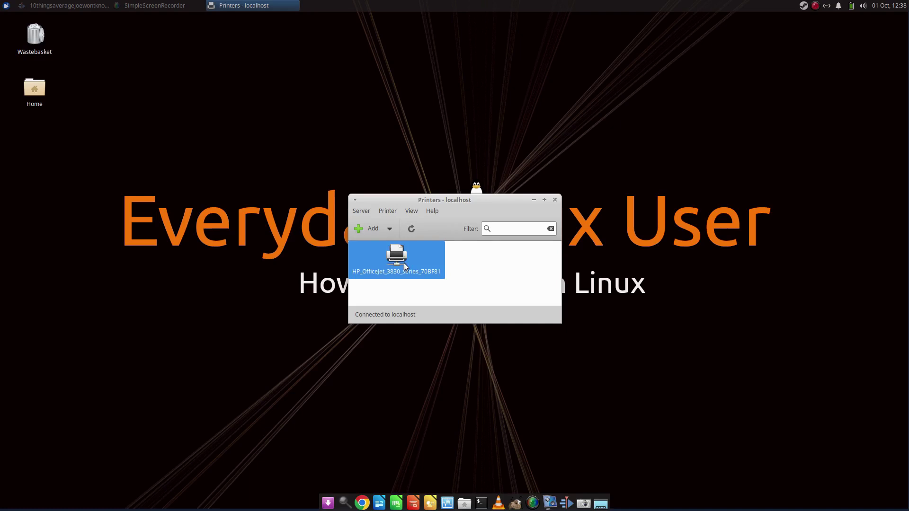
click(555, 200)
click(888, 6)
click(888, 8)
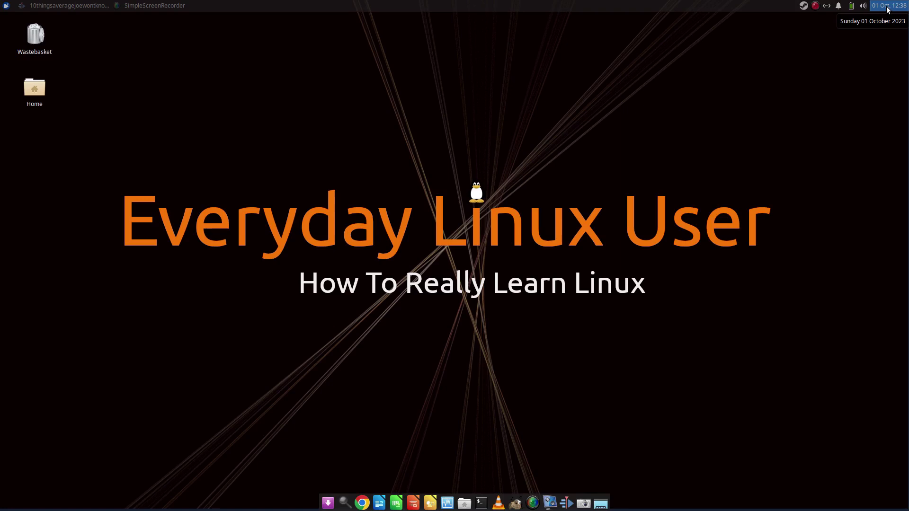
right_click(881, 8)
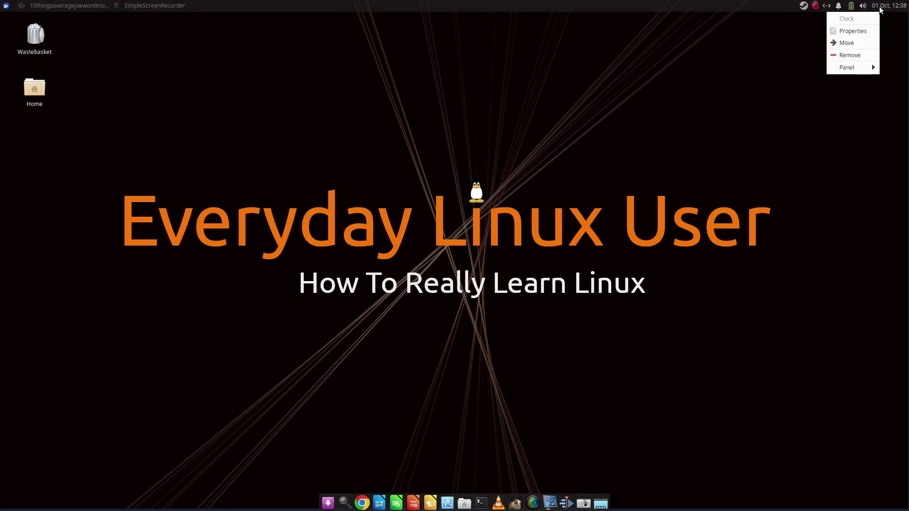
key(Escape)
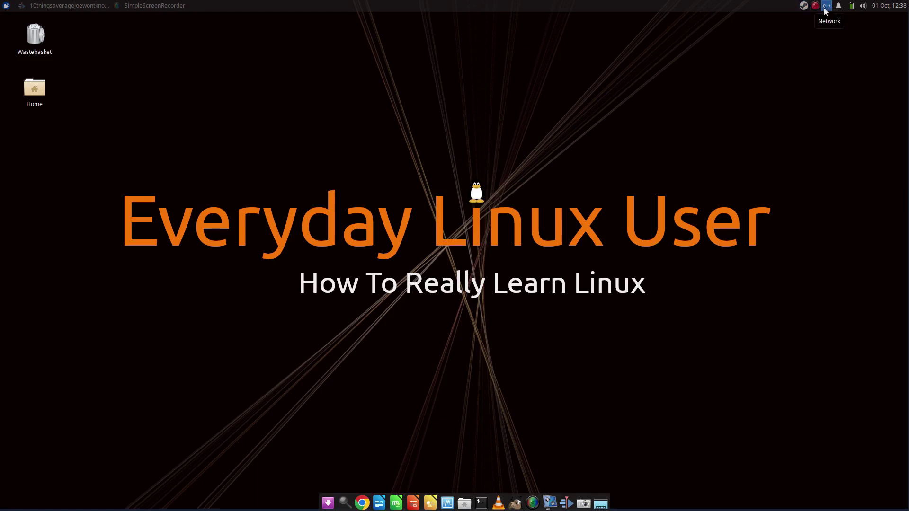
click(827, 6)
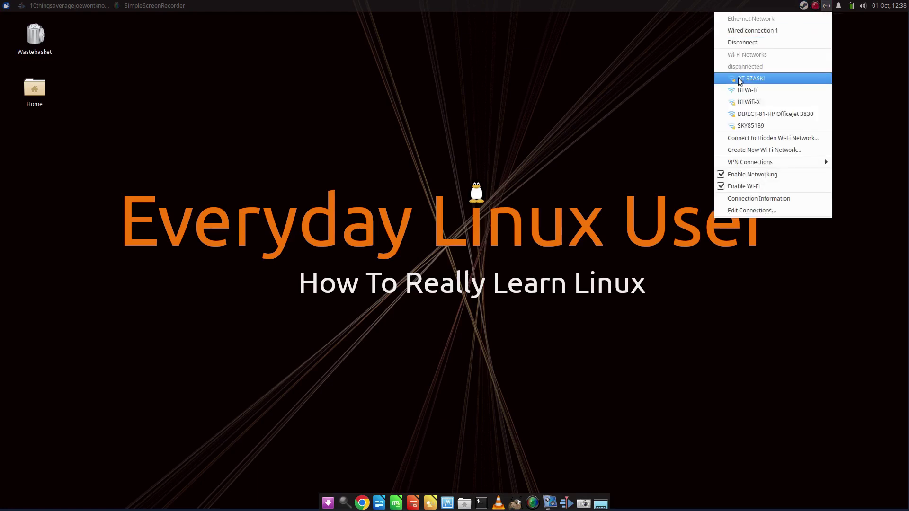